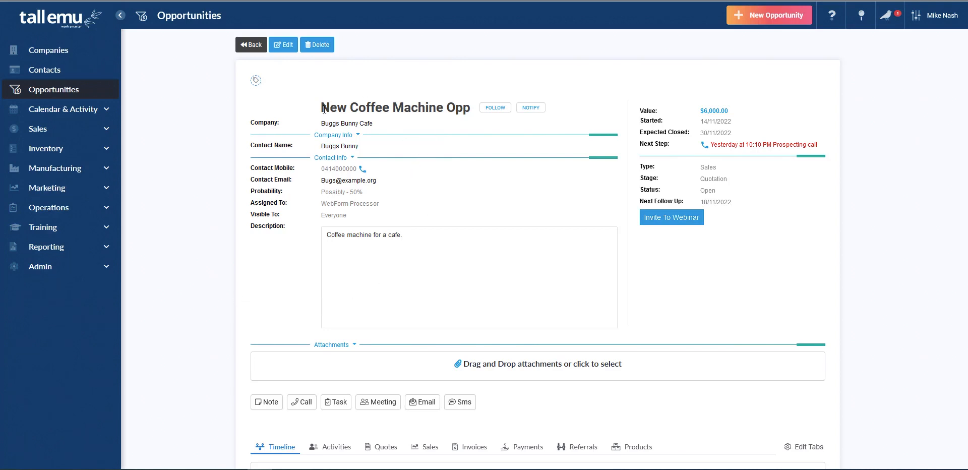
Review the opportunity's Quotation stage and bring up its empty Quotes list (0 records)
drag(323, 108, 457, 109)
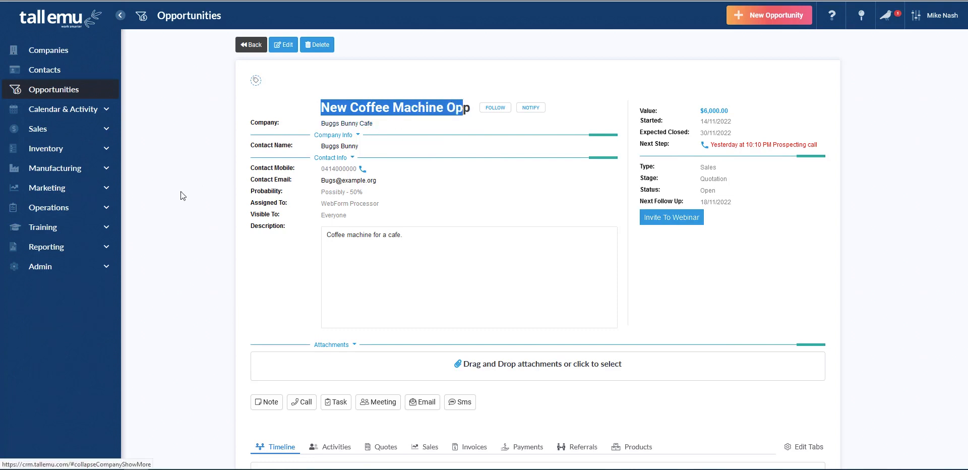
click(161, 193)
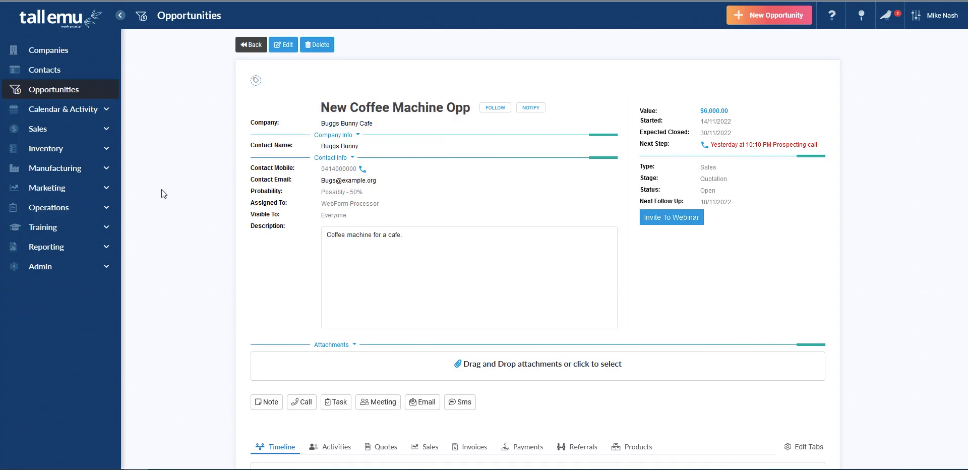
drag(700, 179, 734, 182)
scroll(208, 172, down, 3)
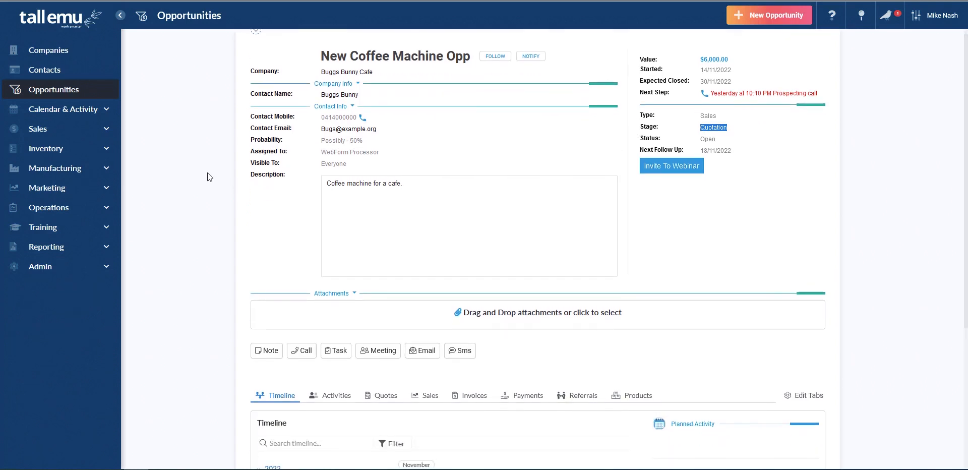
scroll(208, 172, down, 3)
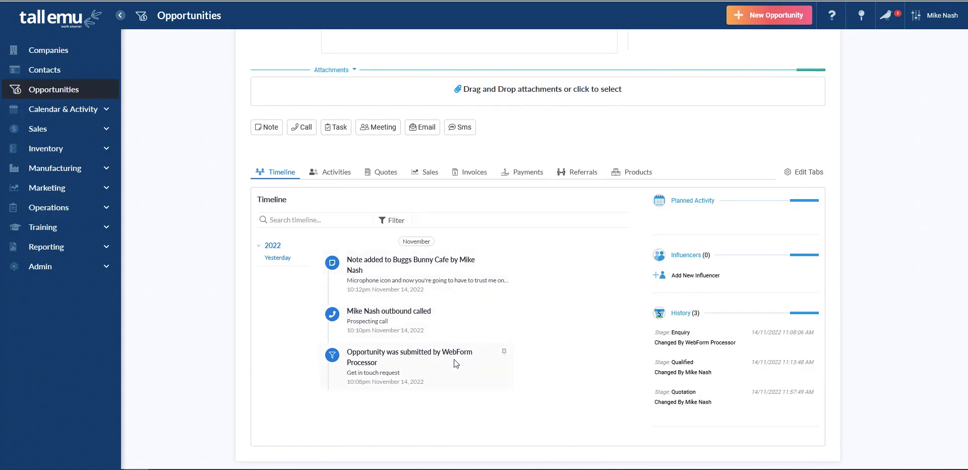
click(393, 173)
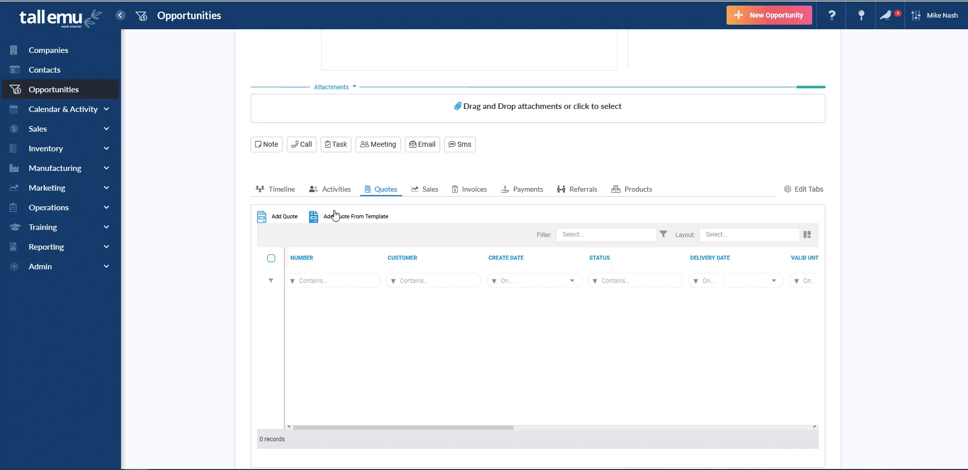
Create a new quote for New Coffee Machine Opp, with NET 7 terms, valid until 15/12/2022
click(277, 217)
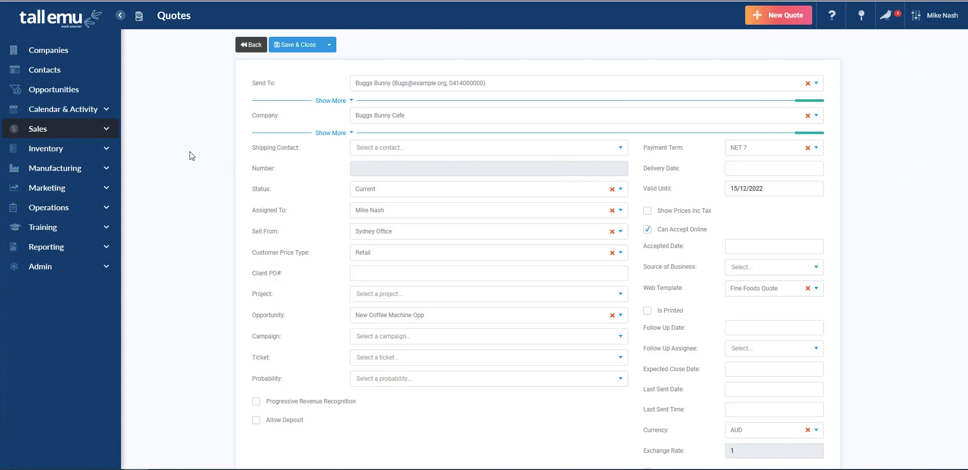
scroll(189, 151, down, 2)
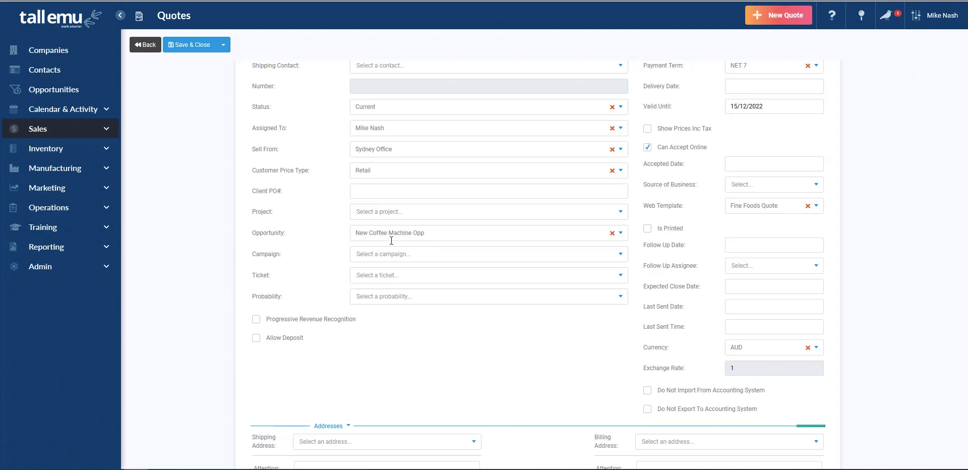
scroll(787, 246, up, 2)
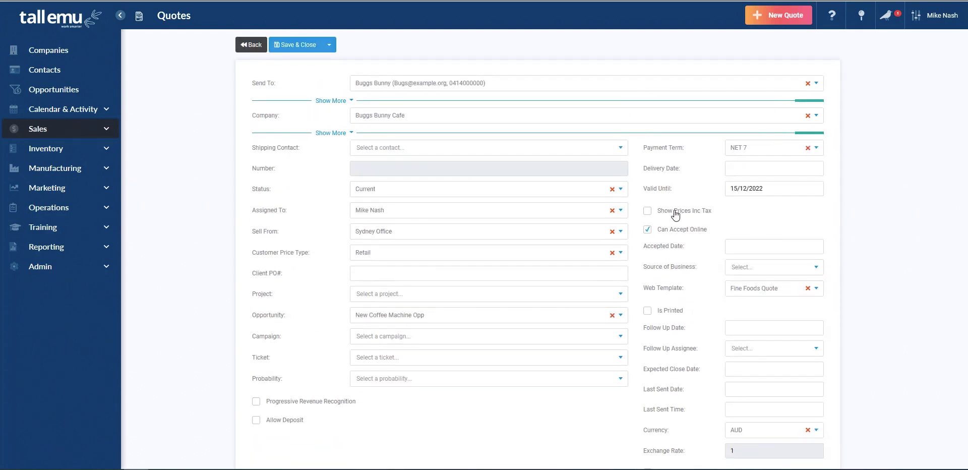
scroll(676, 214, down, 2)
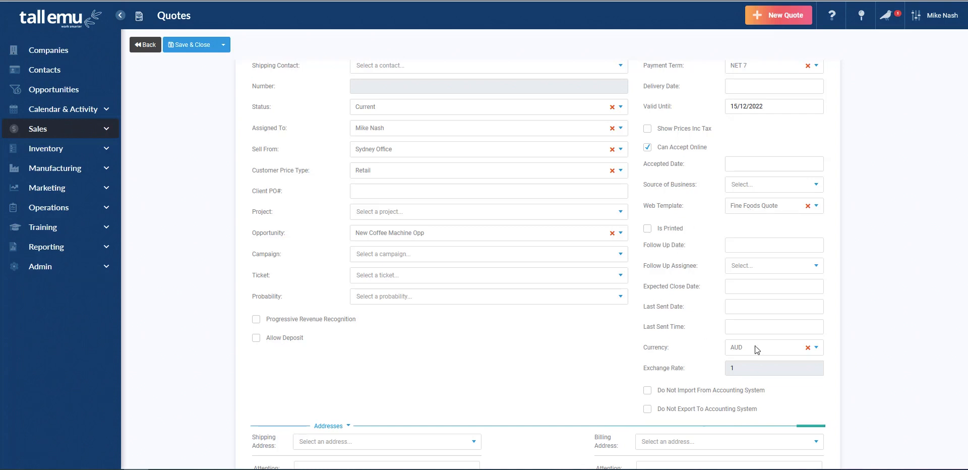
Pick 23/12/2022 as the quote's follow-up date and hand the follow-up to another staff member
click(762, 245)
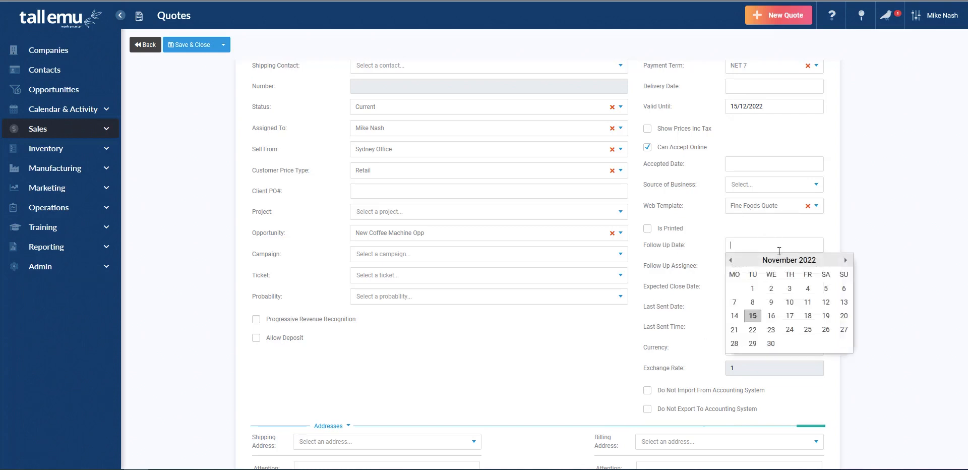
click(846, 260)
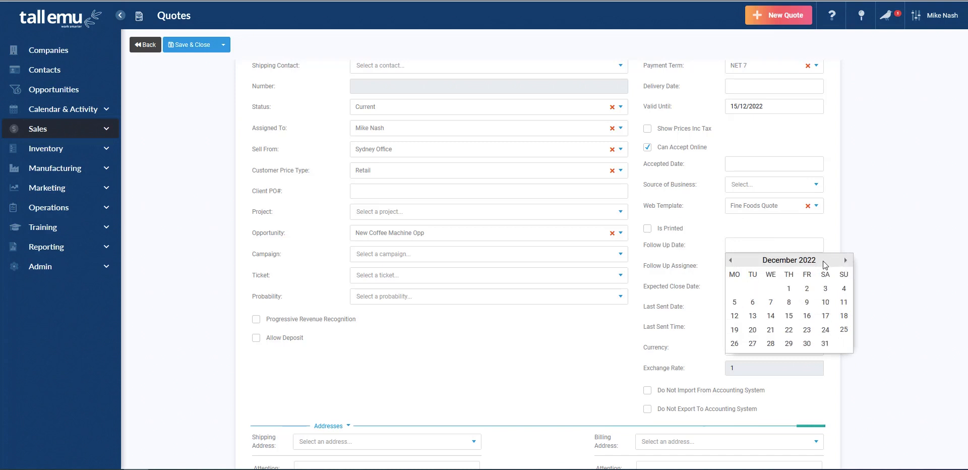
click(807, 334)
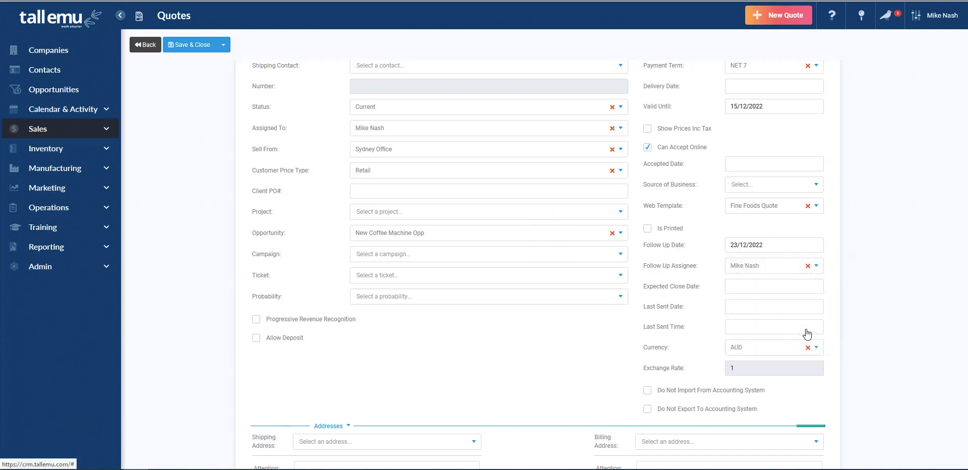
click(786, 267)
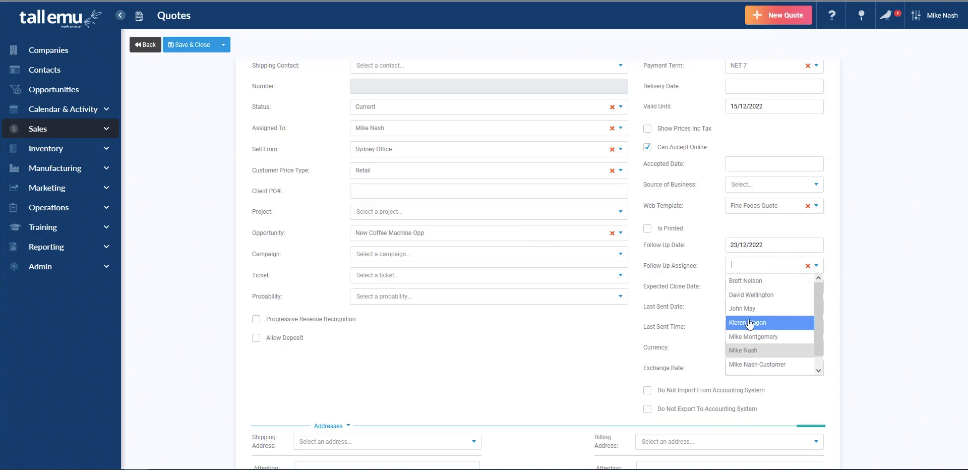
click(796, 322)
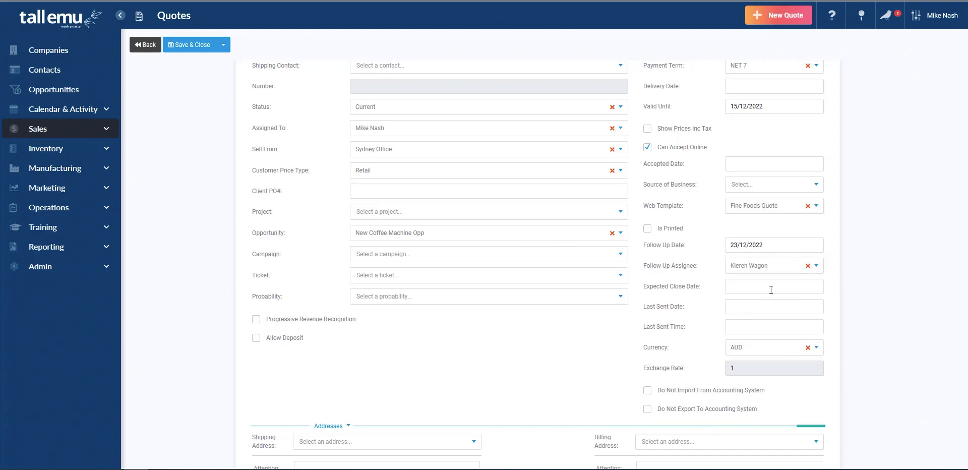
scroll(671, 309, down, 2)
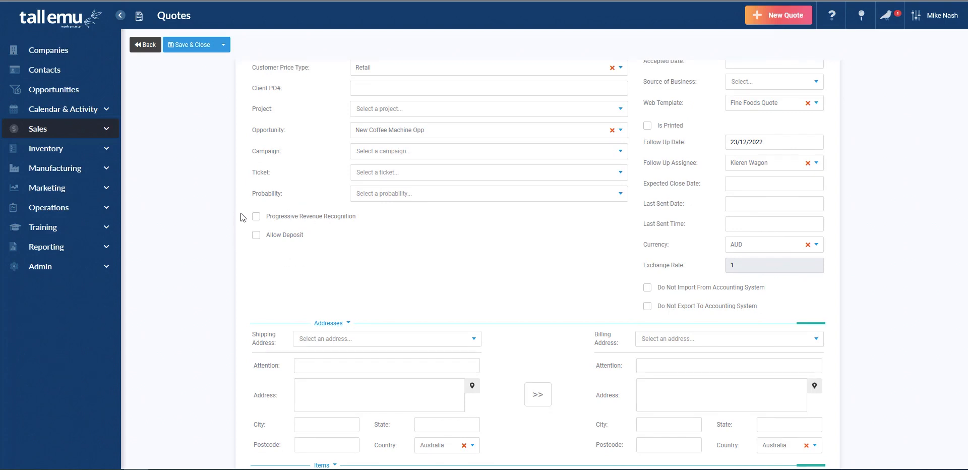
Allow a 50% deposit on the quote and turn off progressive revenue recognition
click(256, 235)
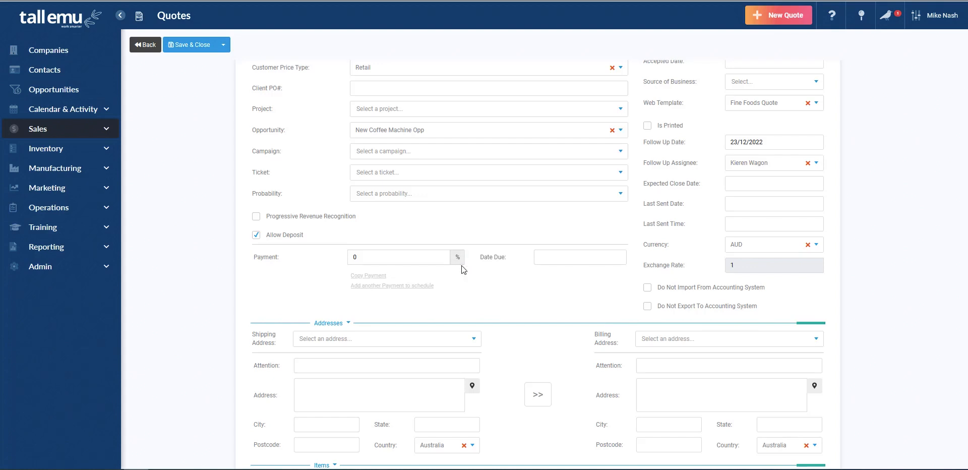
click(428, 260)
text(50)
click(257, 217)
Add item WG2GCM Wega 2 Group Coffee Machine to the quote, making the total $7,700.00
scroll(180, 258, down, 2)
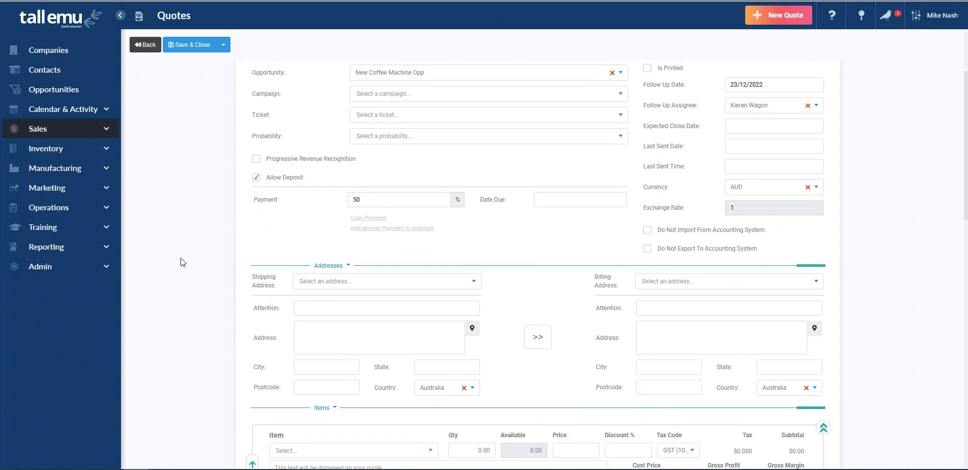
scroll(181, 259, down, 2)
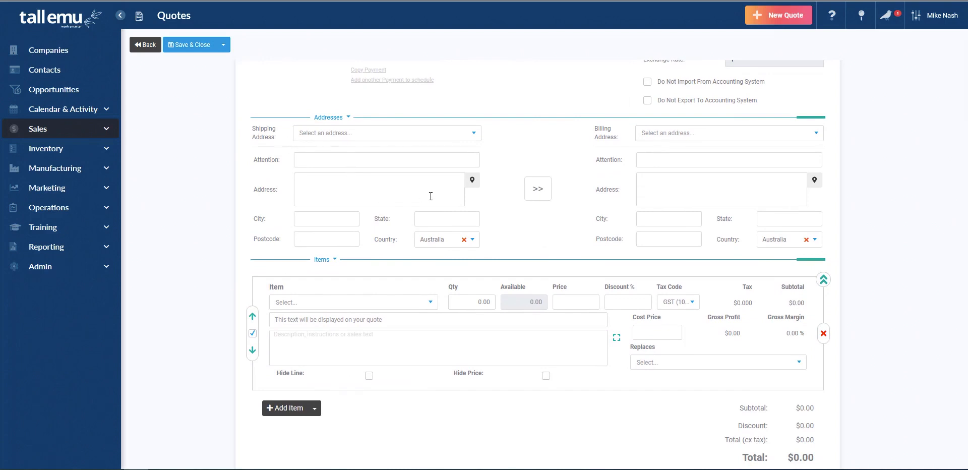
scroll(390, 233, down, 1)
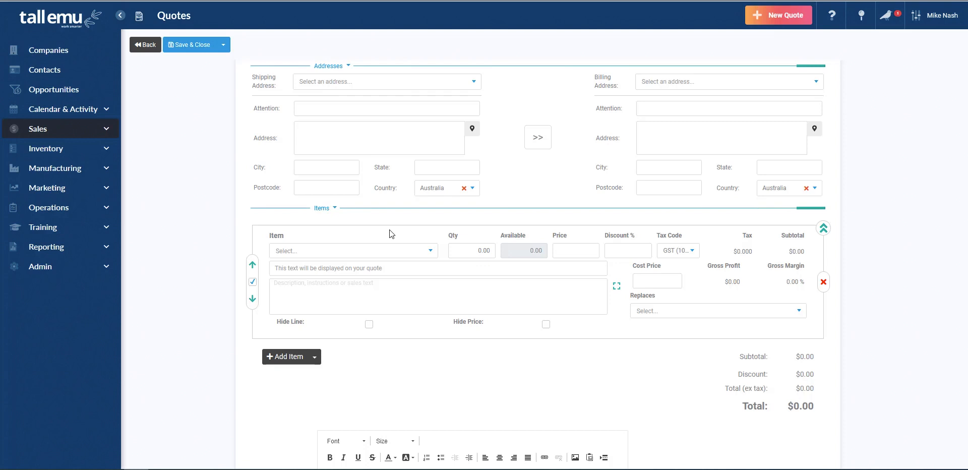
click(322, 247)
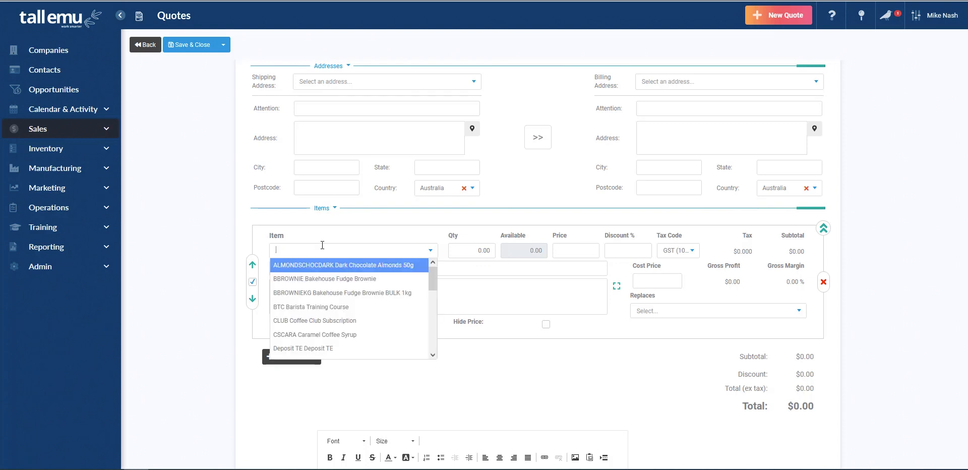
text(weg)
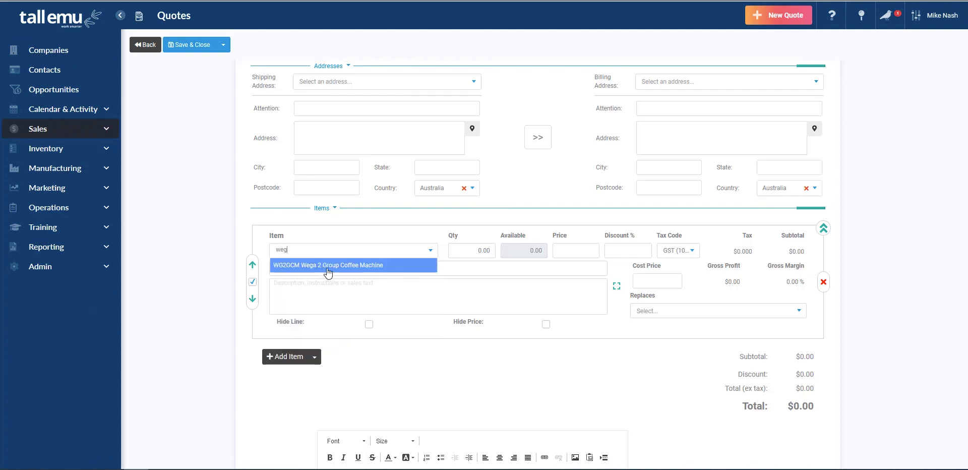
click(326, 267)
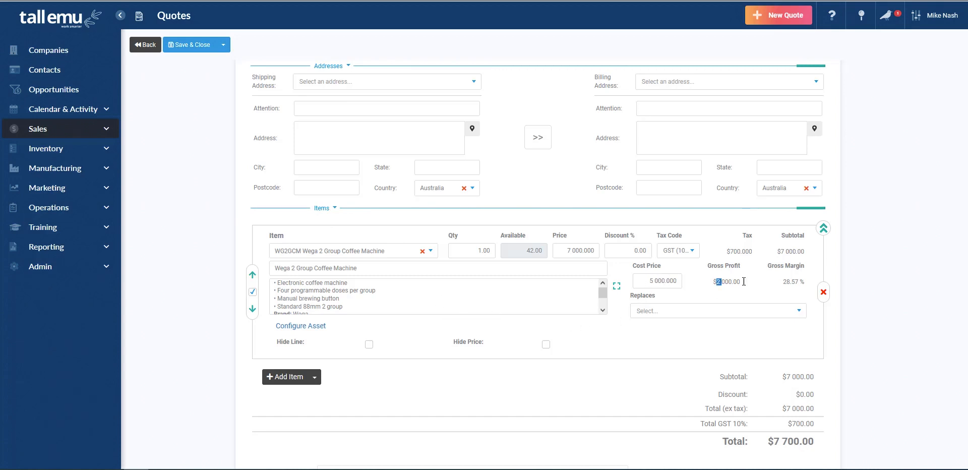
drag(717, 281, 743, 289)
click(728, 300)
Add a bold 'Floor stock/ex demo offer.' line below the dimensions in the Wega description
click(617, 286)
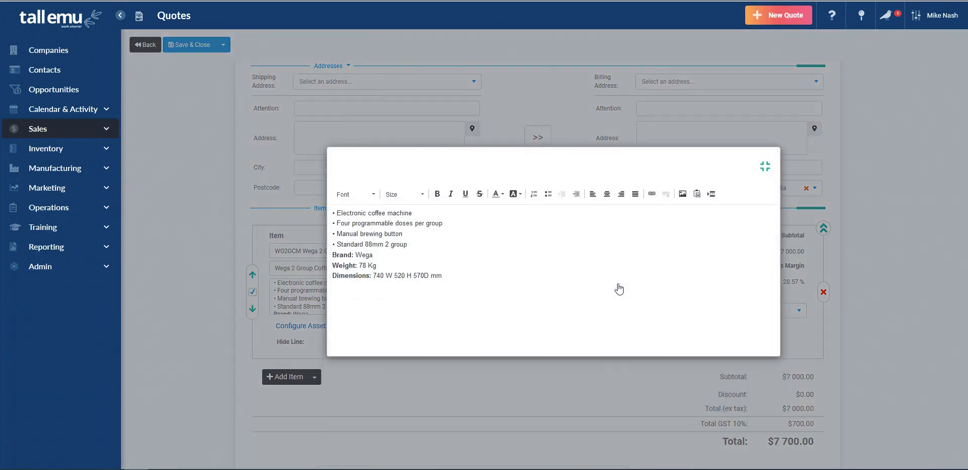
click(495, 292)
key(Return)
key(ctrl+b)
text(Floor stock/ex demo offer.)
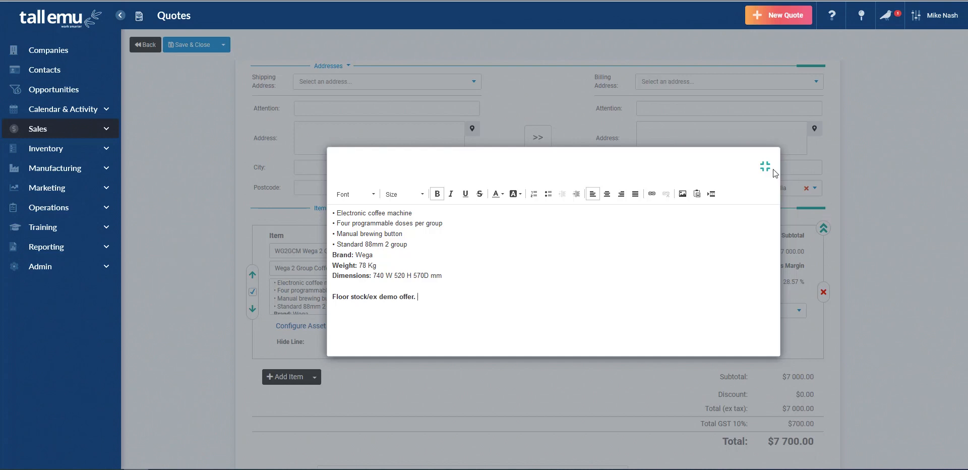
double_click(412, 296)
triple_click(413, 296)
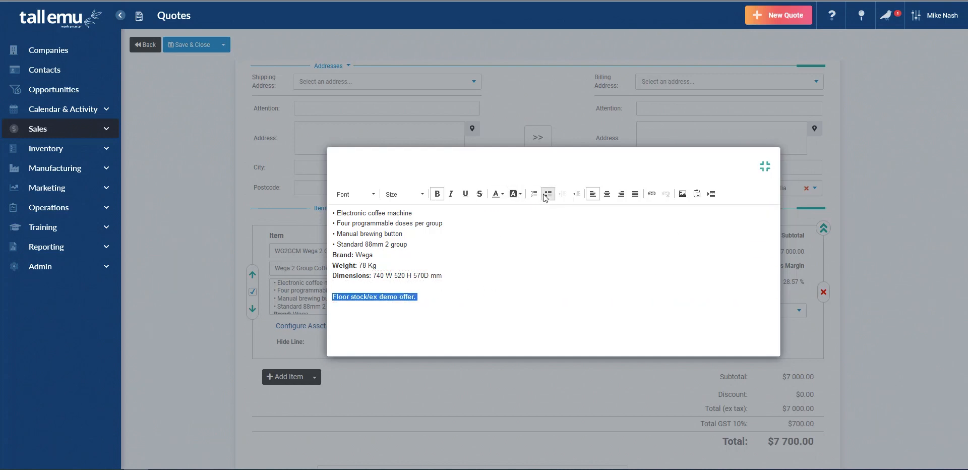
click(765, 166)
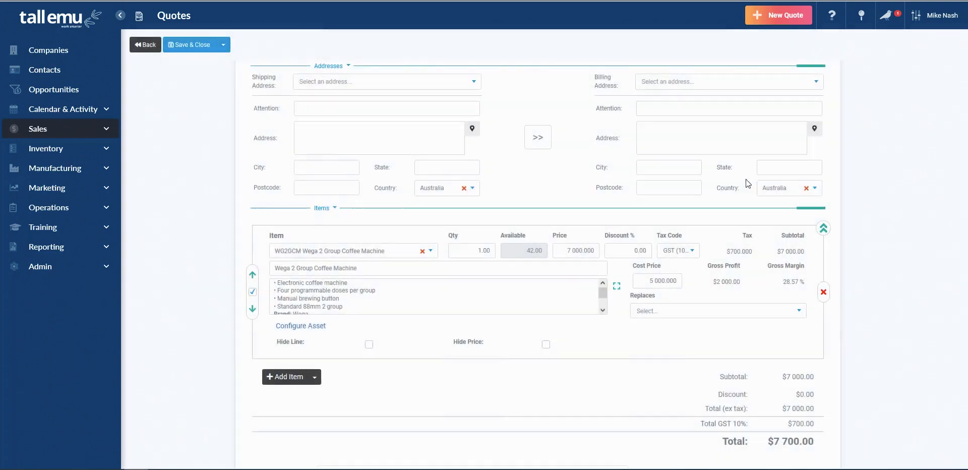
Change the Wega line price to 6500 and save quote Q-119, now totalling $7,150.00
click(571, 252)
text(6)
key(Tab)
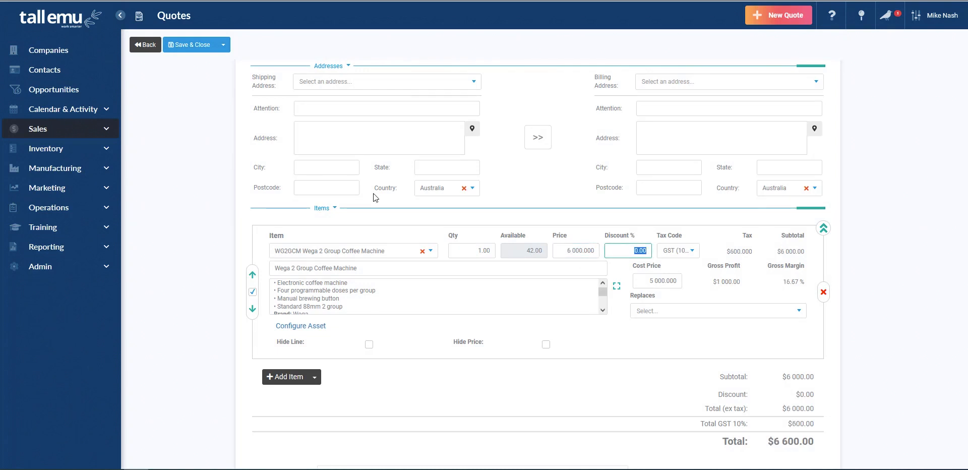
click(577, 252)
text(6500)
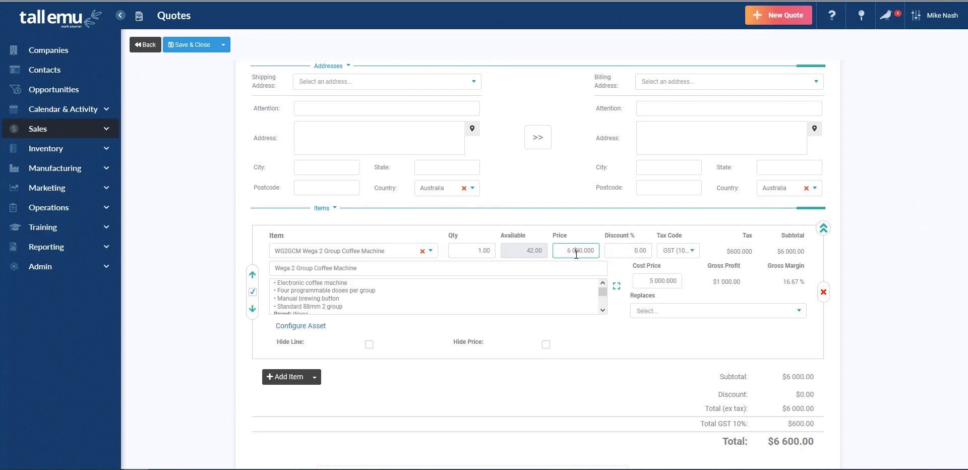
key(Tab)
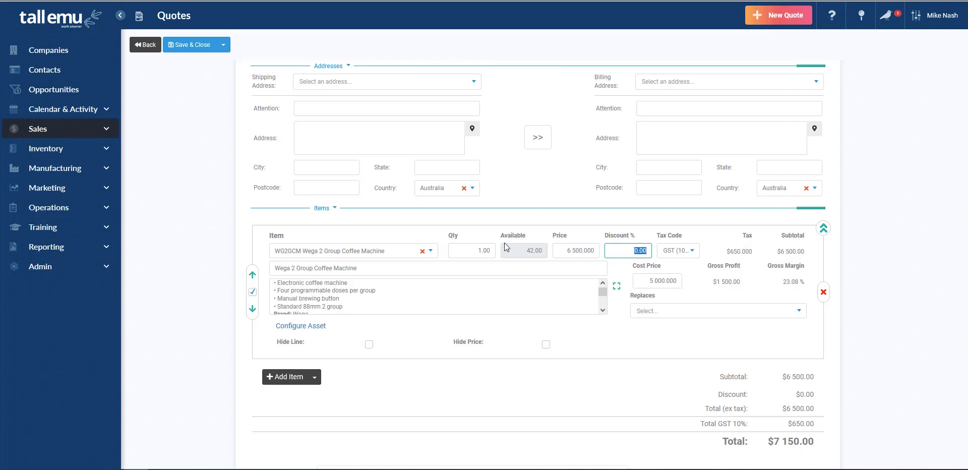
click(191, 47)
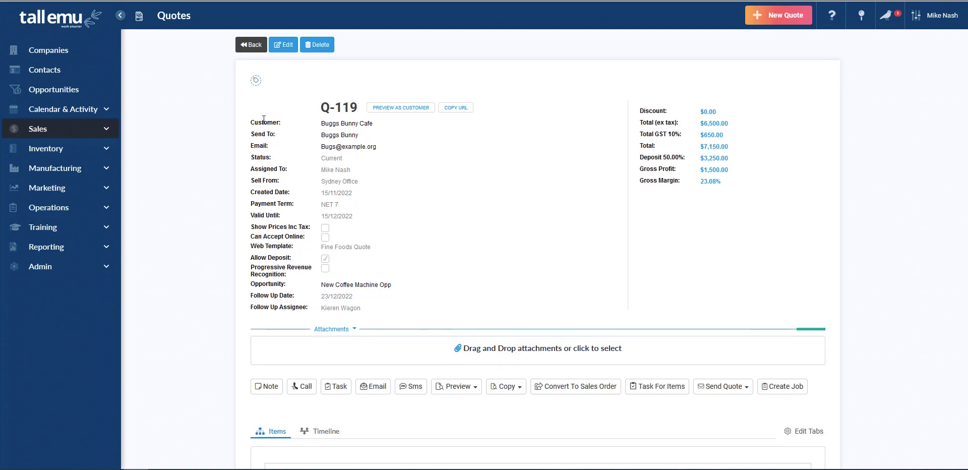
Tag quote Q-119 with Chain Brand and FamilyOwned
click(255, 82)
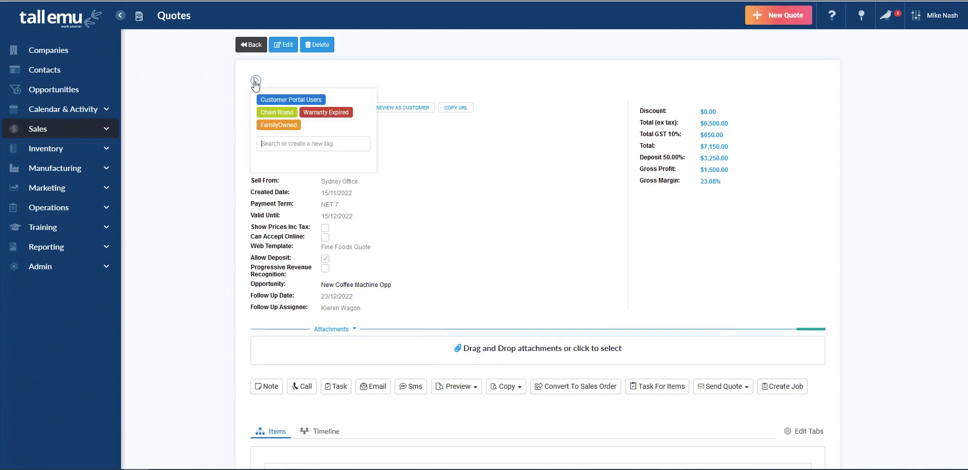
click(278, 114)
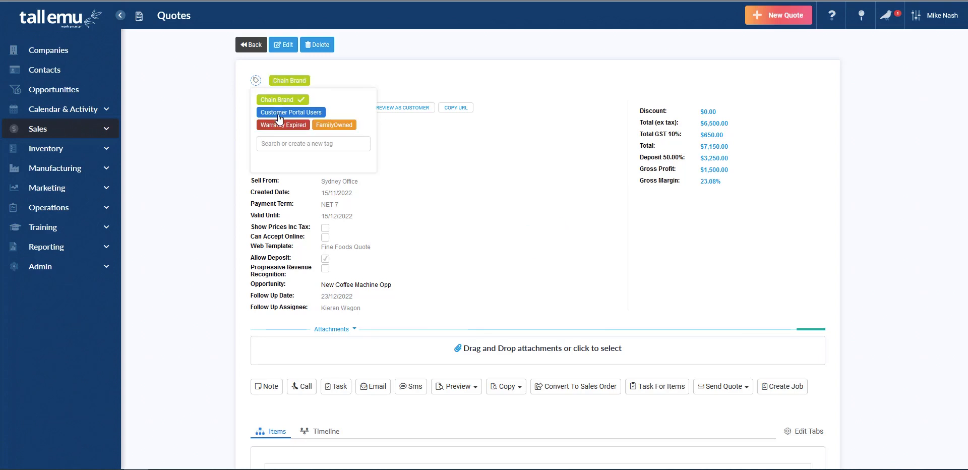
click(339, 126)
click(214, 171)
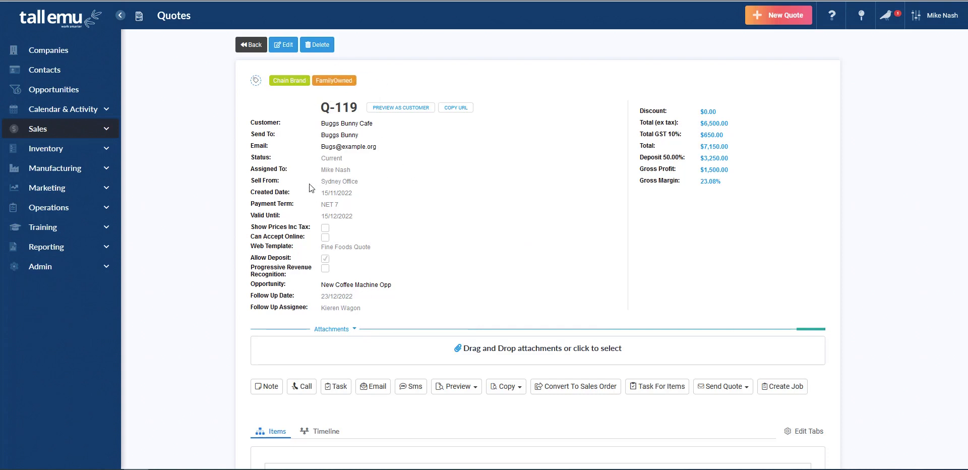
Show Q-119's activity Timeline and begin a new note
scroll(257, 267, down, 1)
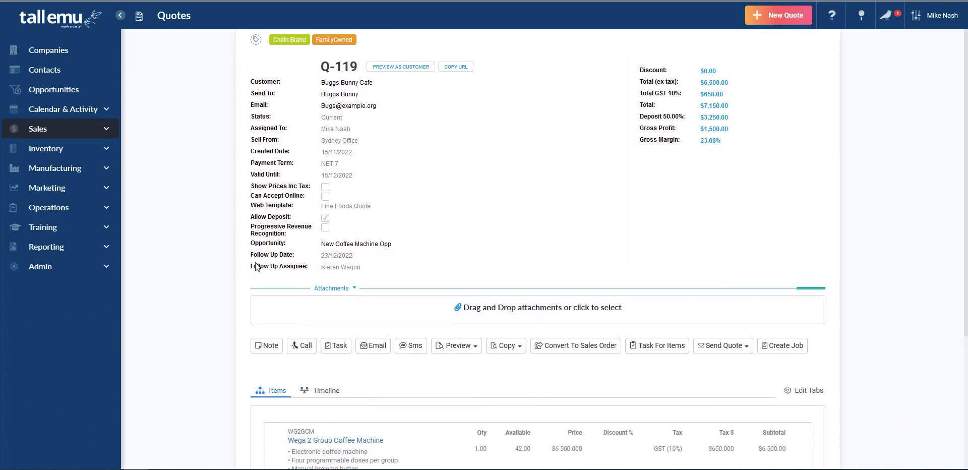
click(336, 385)
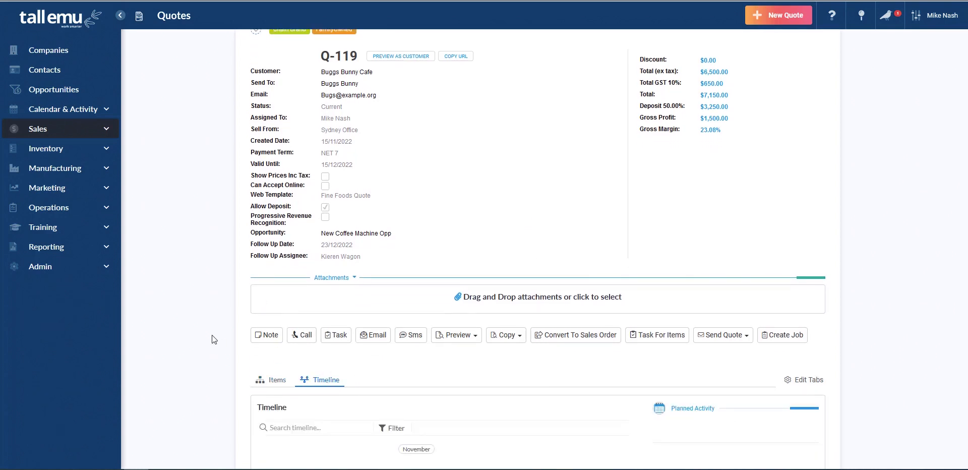
scroll(212, 335, down, 1)
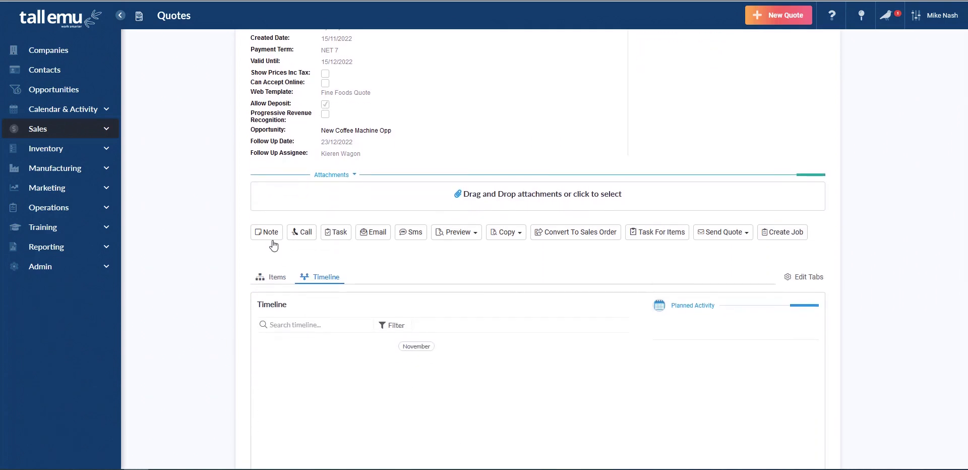
click(269, 235)
Save a pinned 'Cost sensitive.' note on Q-119's timeline, then go back to the Items tab
click(379, 361)
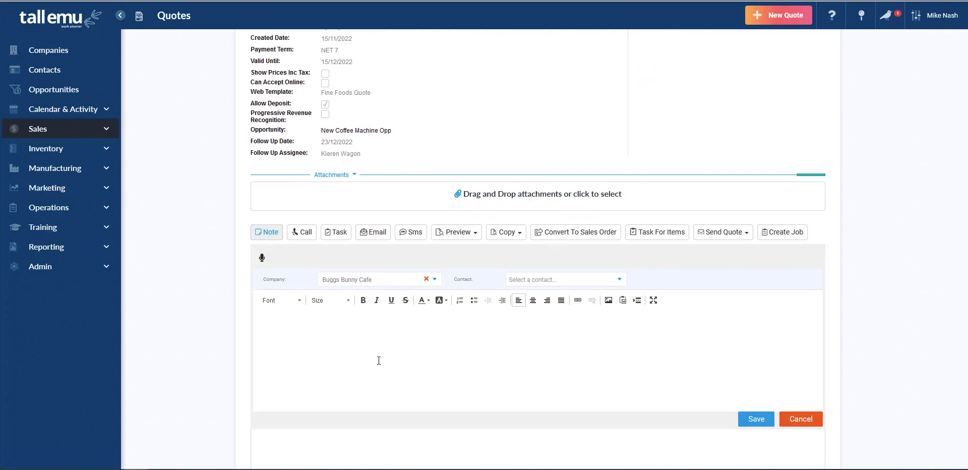
text(Cost sensitive)
click(764, 420)
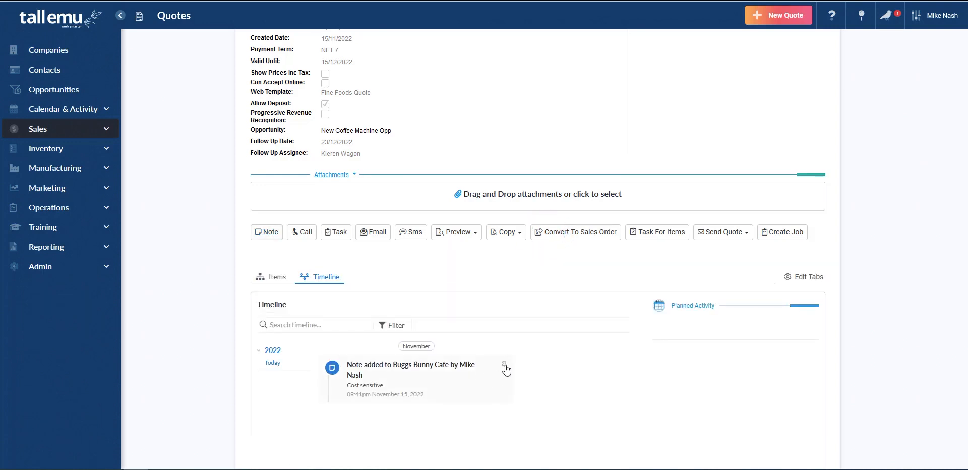
click(504, 365)
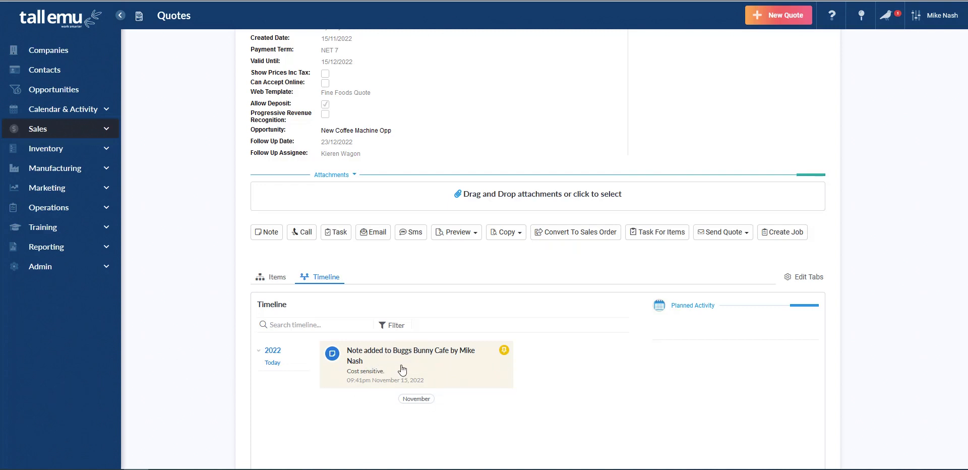
click(277, 279)
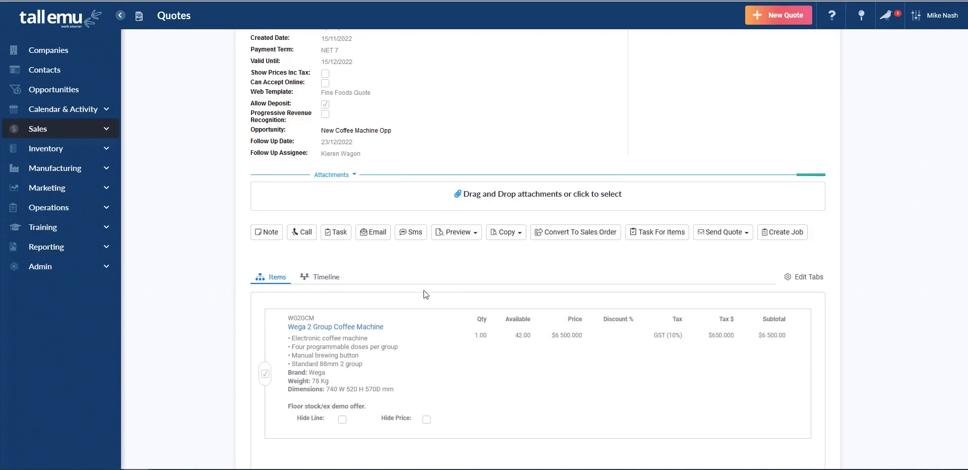
Email quote Q-119 to the customer using the Quote from Tall Emu CRM template, quote attached
click(466, 233)
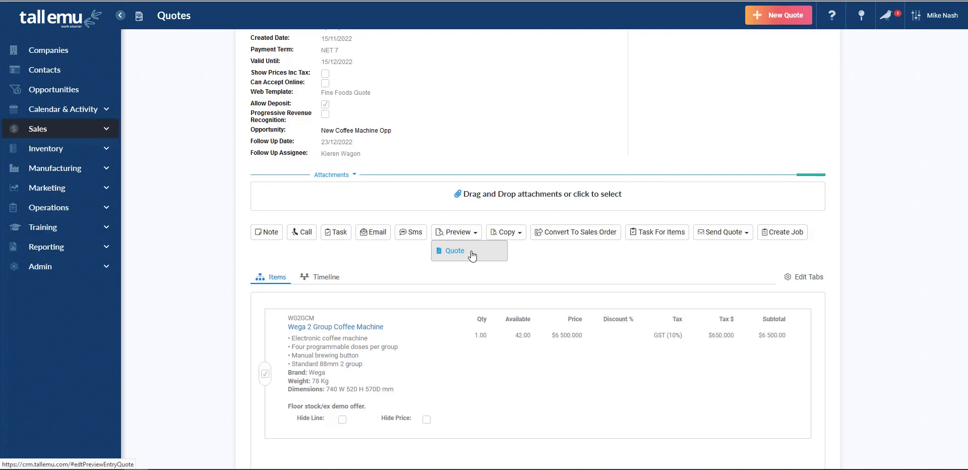
click(375, 235)
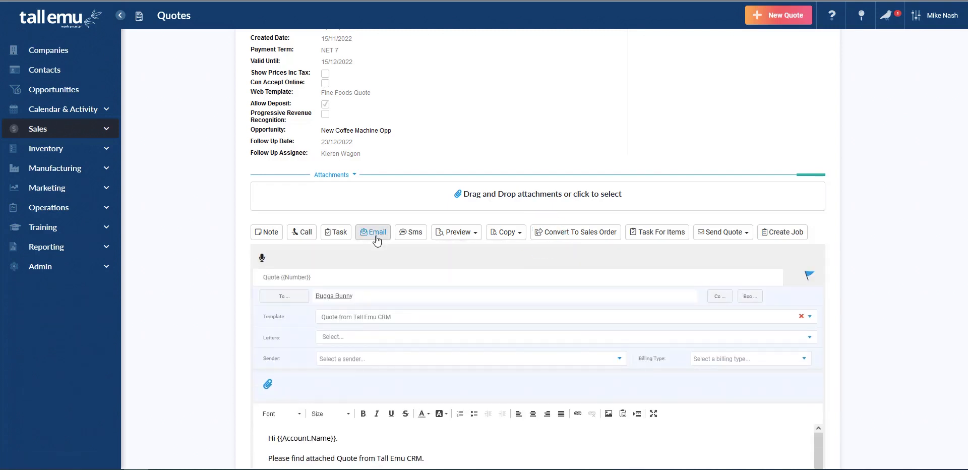
scroll(309, 346, down, 2)
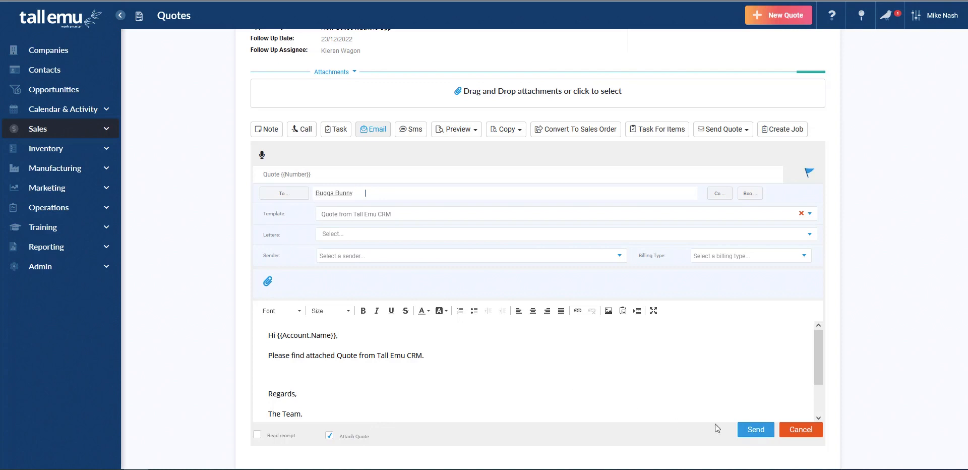
click(754, 432)
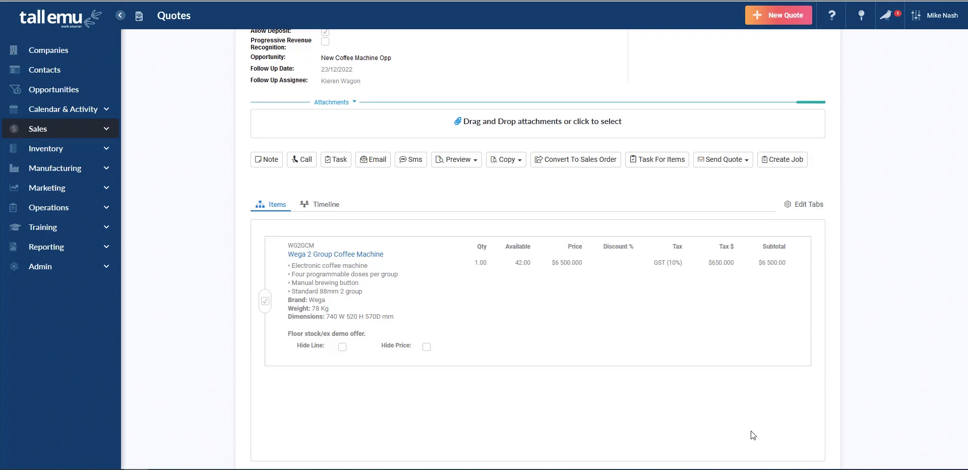
scroll(552, 359, up, 5)
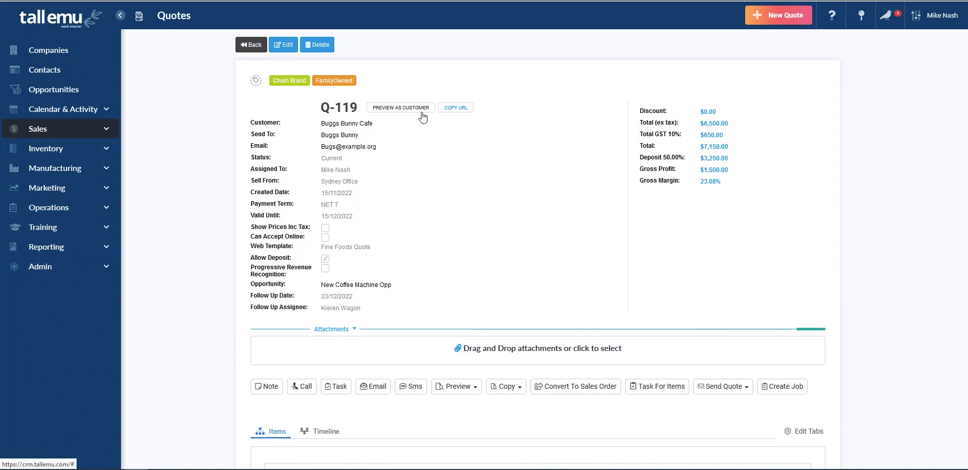
Open quote Q-119's customer preview and scroll down to the Approval and E-Payment section
click(401, 107)
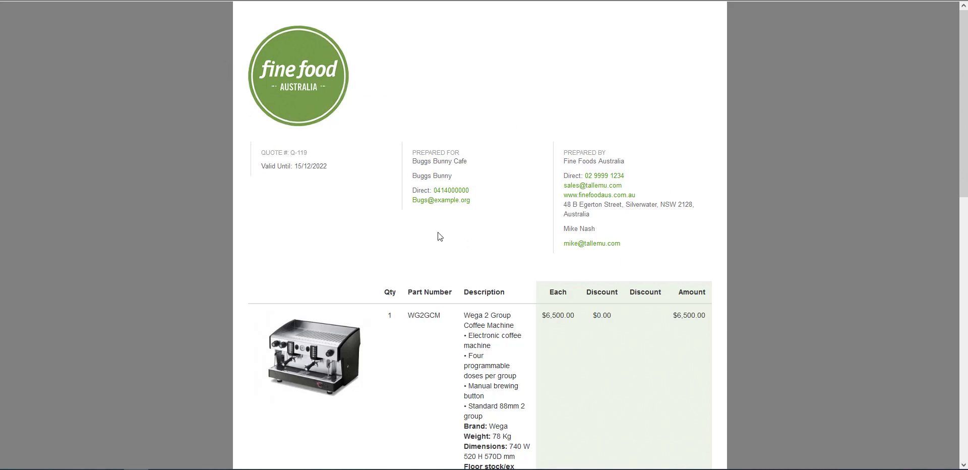
scroll(438, 237, down, 2)
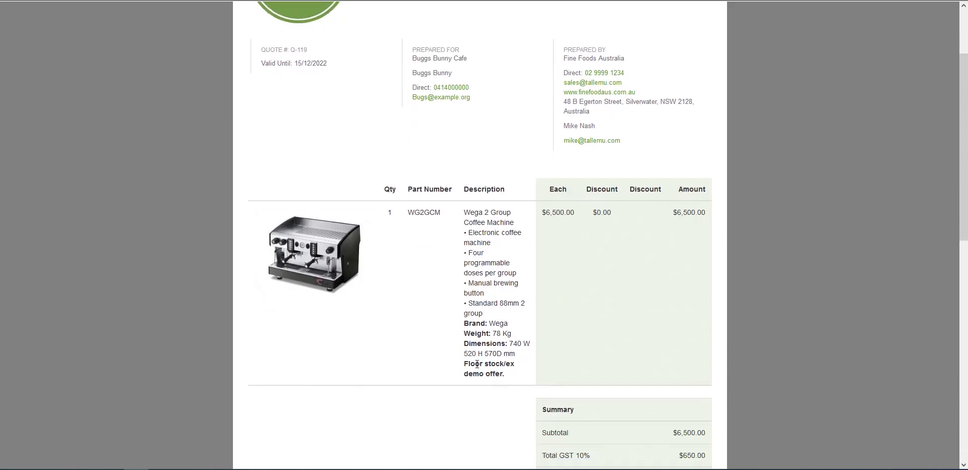
scroll(325, 342, up, 2)
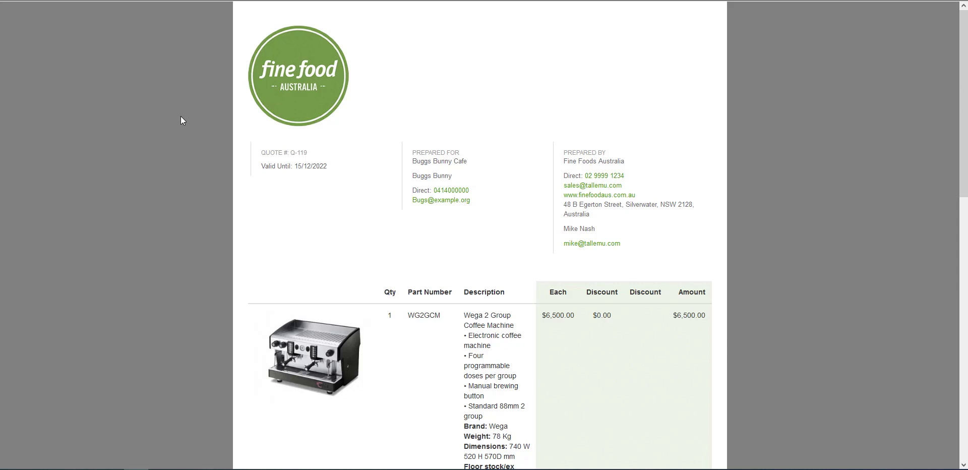
scroll(180, 121, down, 13)
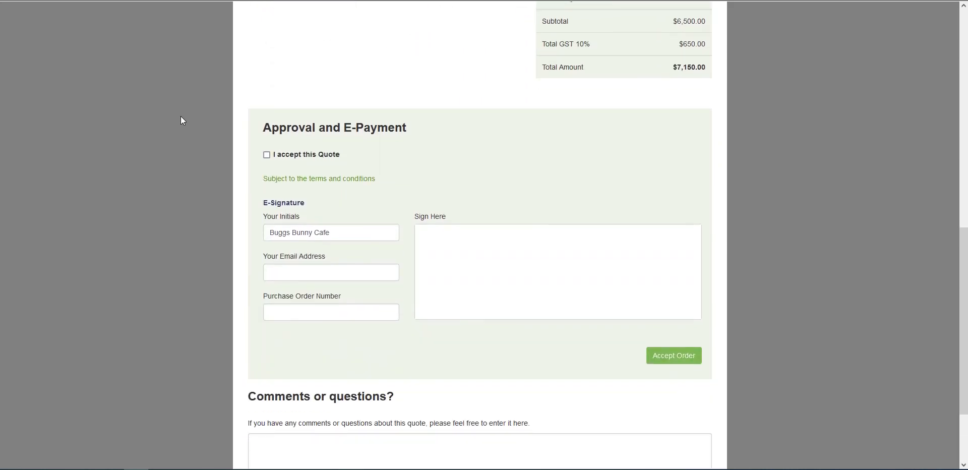
Read the quote's terms and conditions, close them, and review the $7,150.00 acceptance page
click(326, 180)
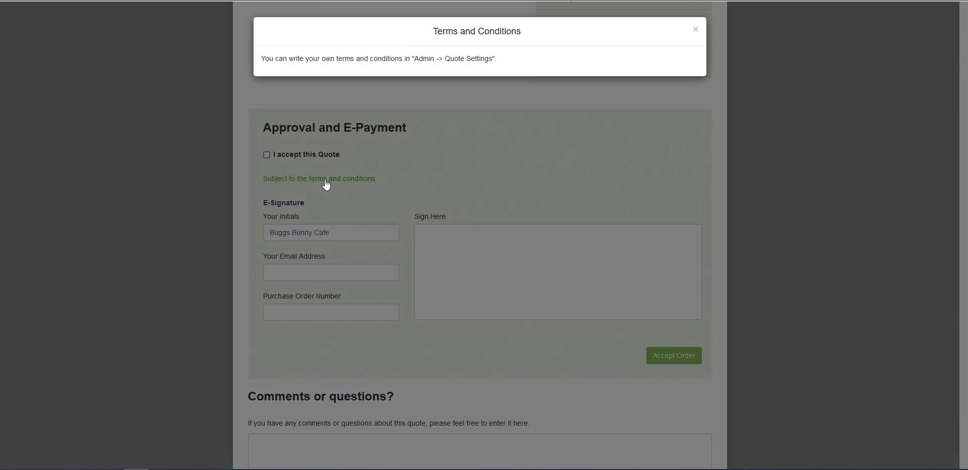
click(186, 156)
scroll(186, 192, up, 5)
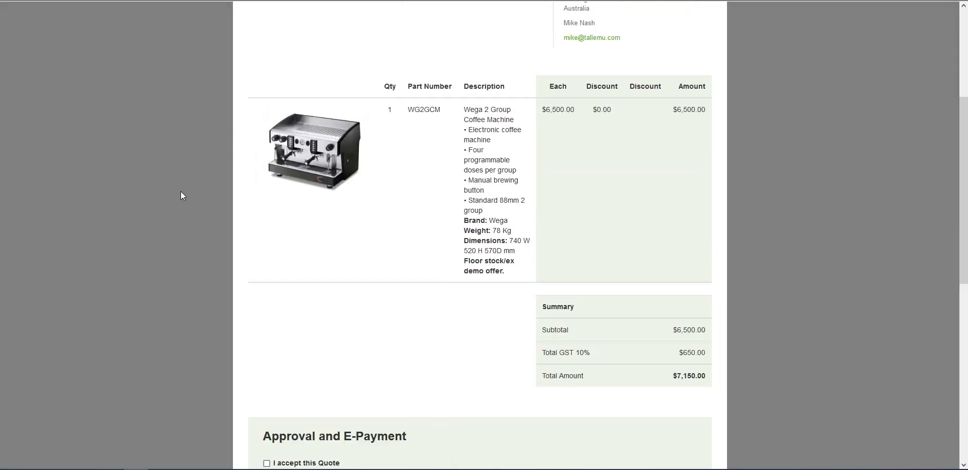
scroll(182, 195, up, 4)
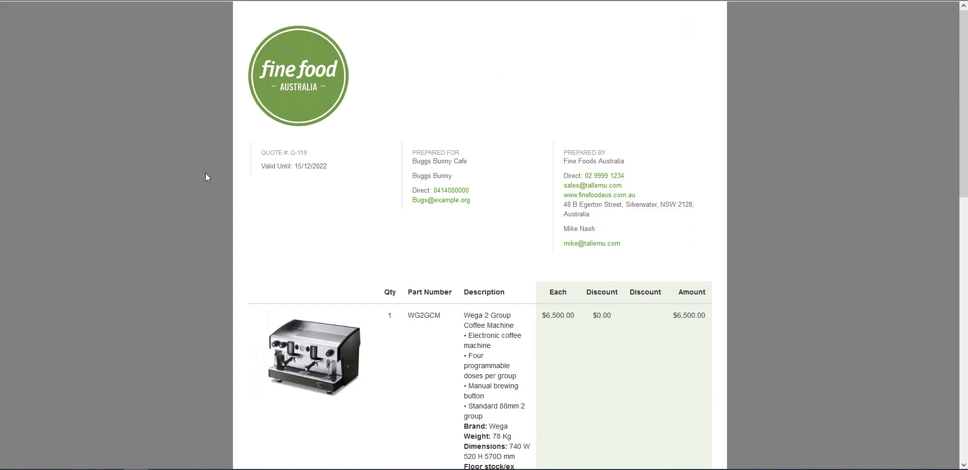
scroll(204, 173, down, 9)
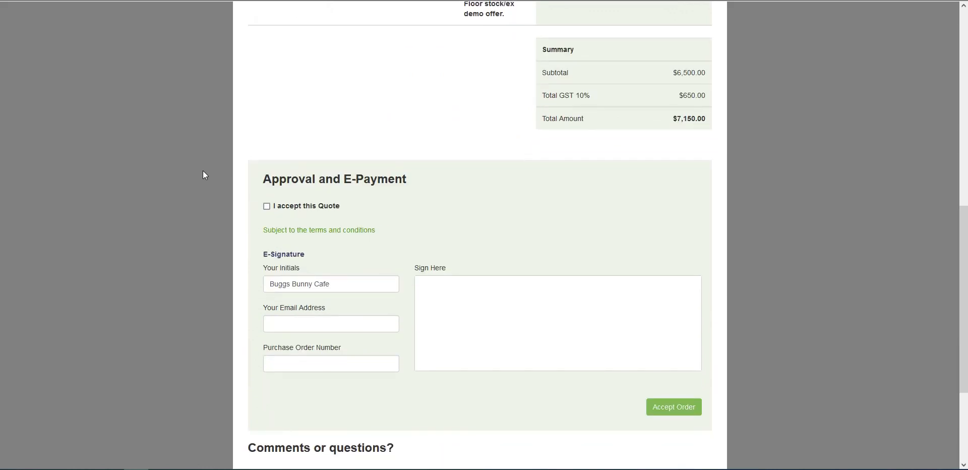
scroll(204, 174, down, 3)
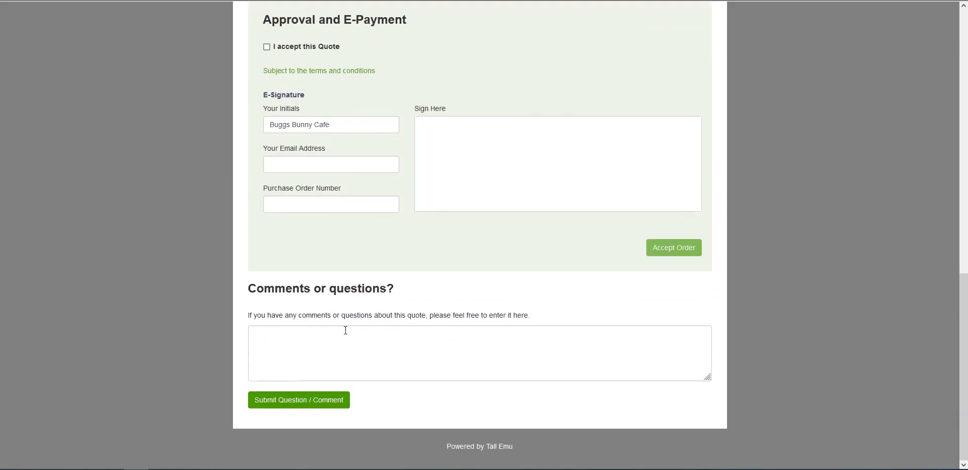
Submit 'Does this include any warranty?' as a customer comment on the web quote
click(385, 357)
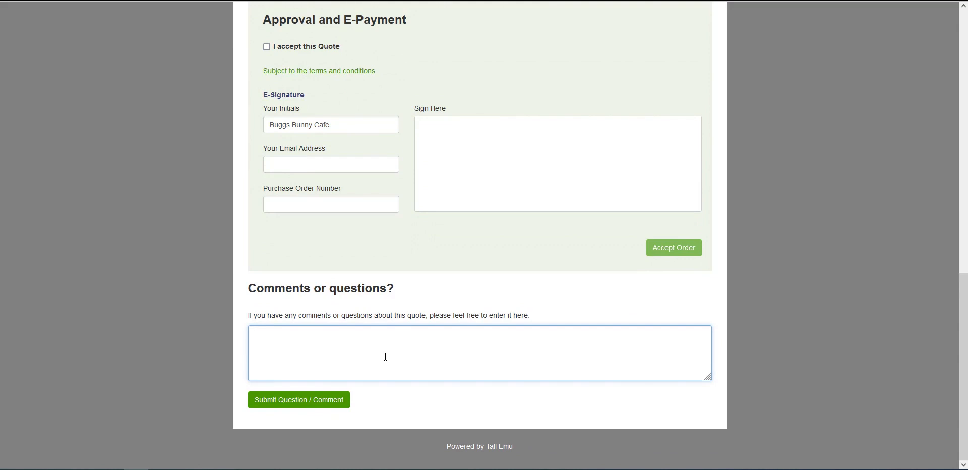
text(Does this inclue)
key(BackSpace)
key(BackSpace)
text(de any warranty?)
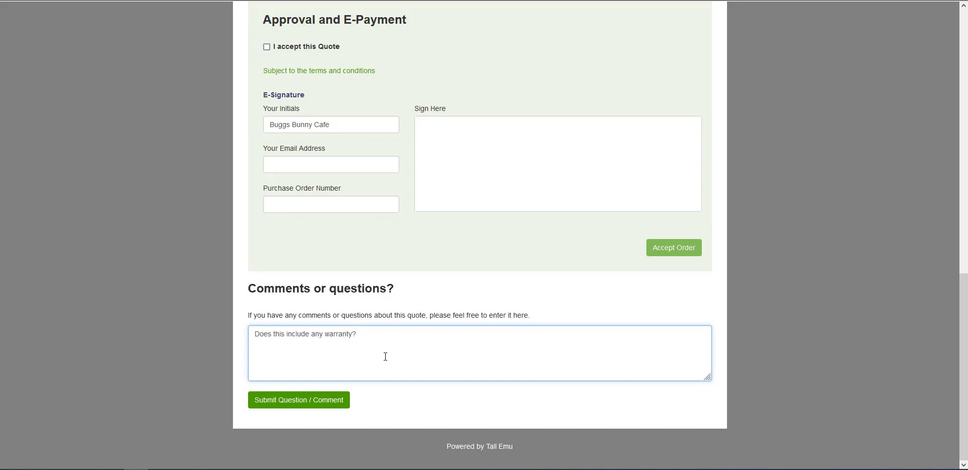
click(324, 402)
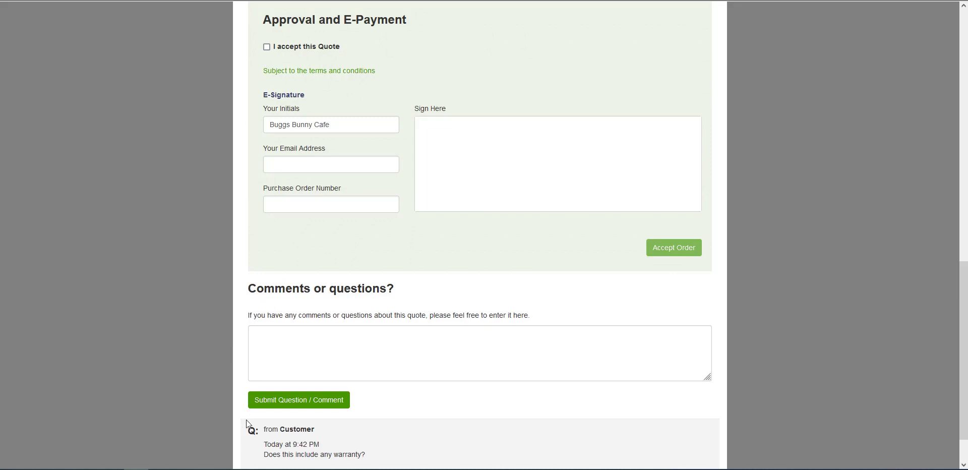
scroll(231, 212, up, 10)
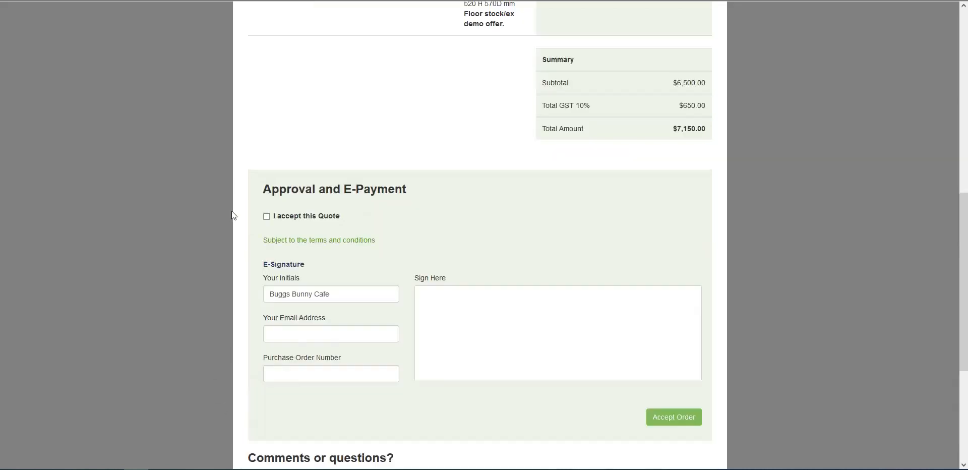
scroll(229, 213, up, 2)
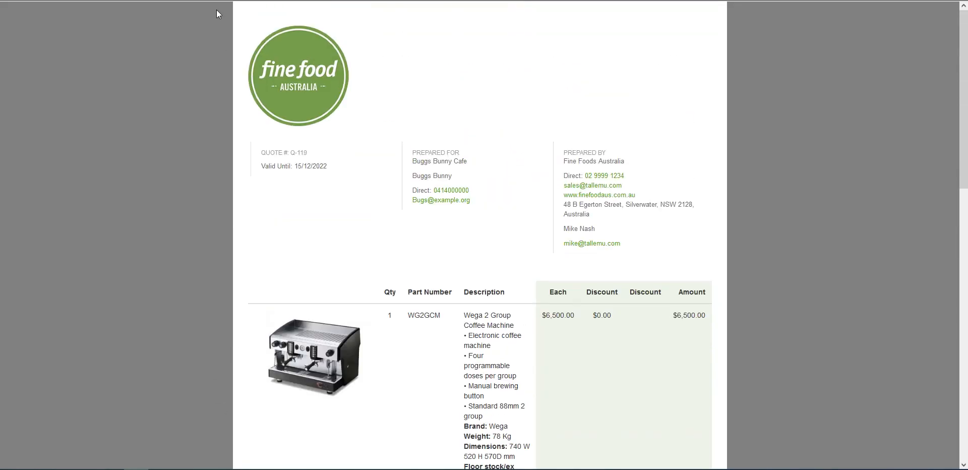
Return to Q-119, reload it, and open the customer's warranty question in the Timeline
key(ctrl+w)
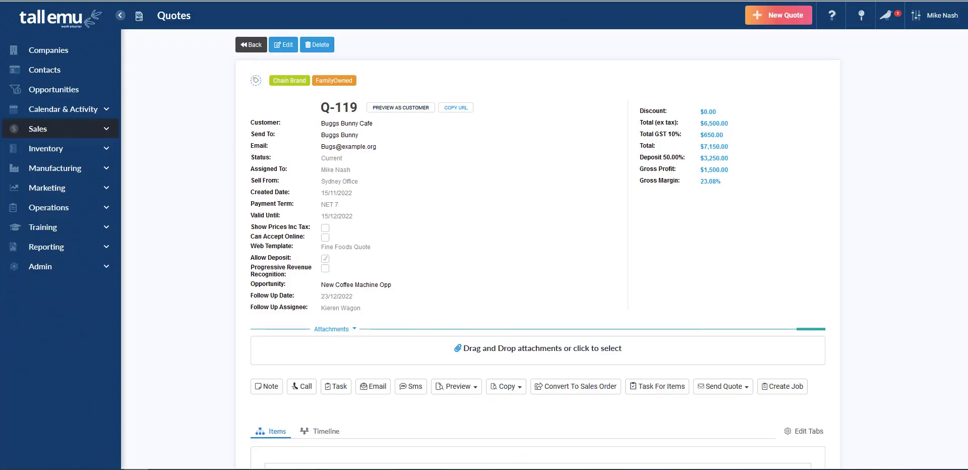
key(F5)
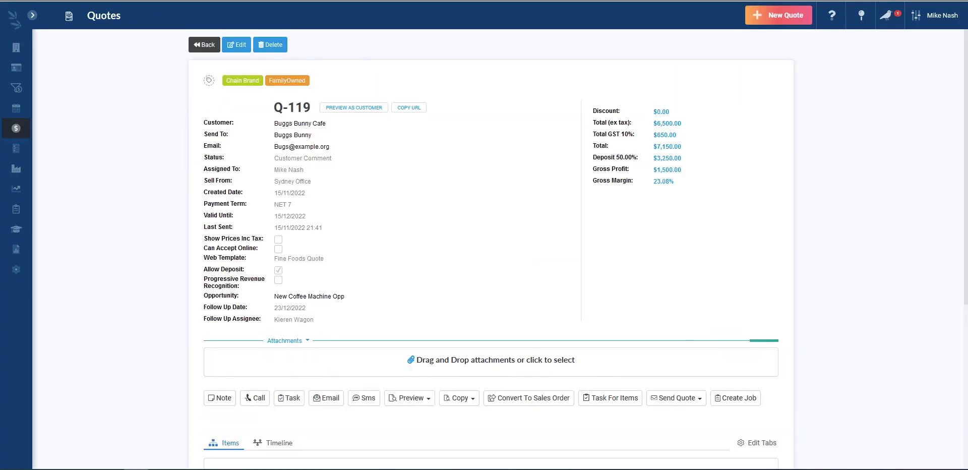
scroll(84, 135, down, 2)
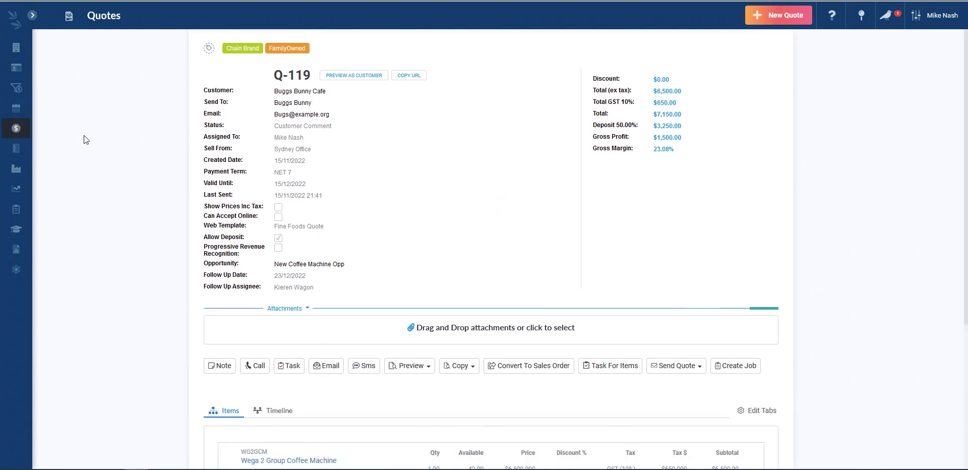
click(268, 340)
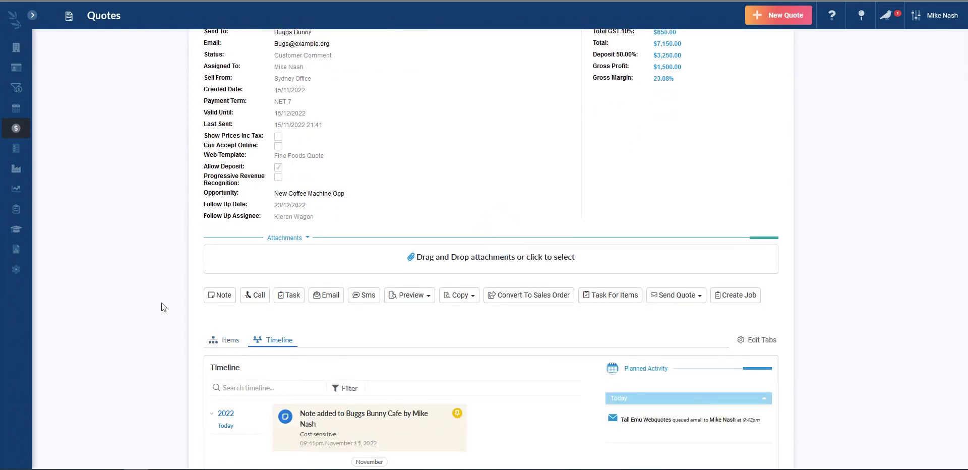
scroll(148, 304, down, 3)
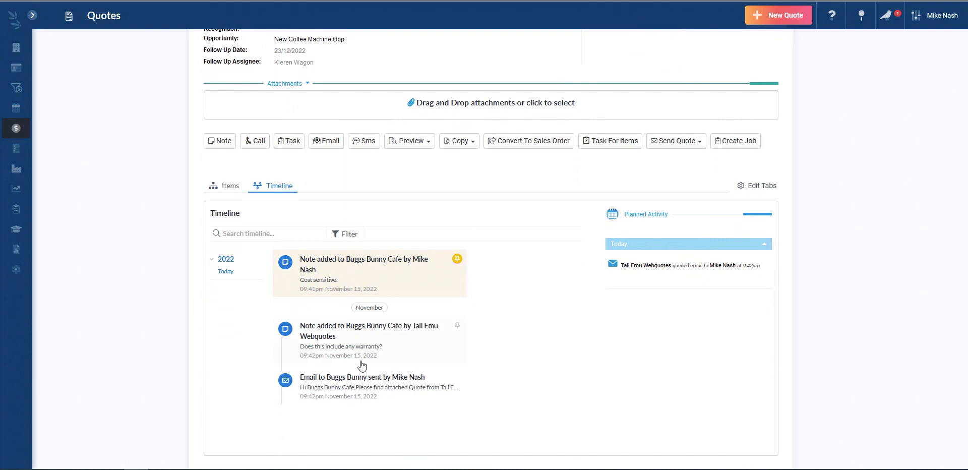
click(370, 347)
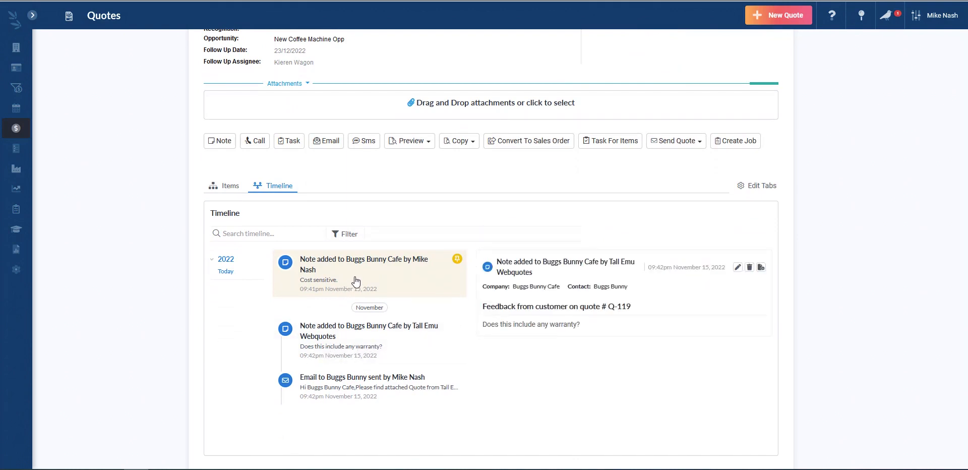
Save a reply note reading '12mths warranty as standard.' on the quote
click(762, 268)
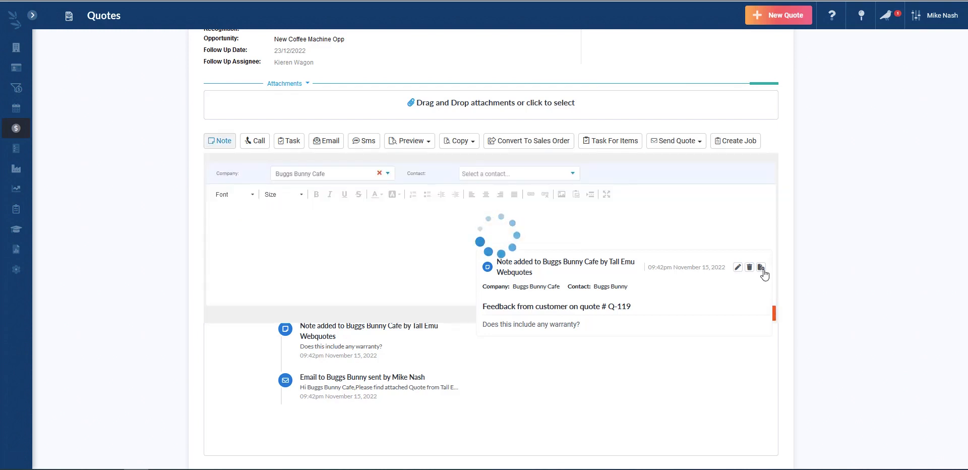
click(394, 272)
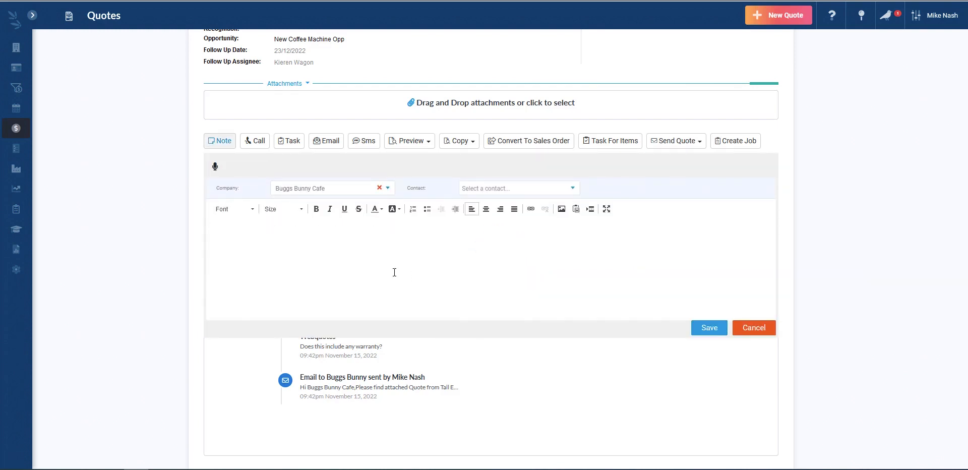
text(12mths warranty as standard.)
click(710, 328)
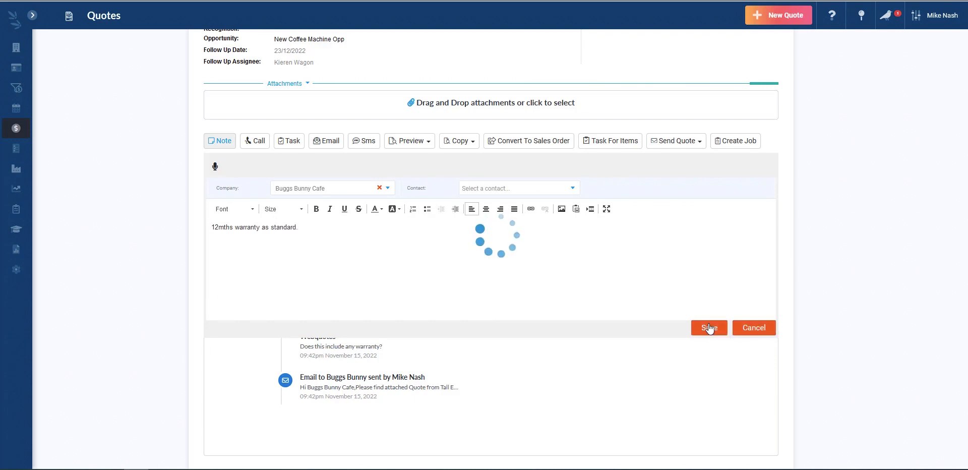
scroll(420, 283, up, 5)
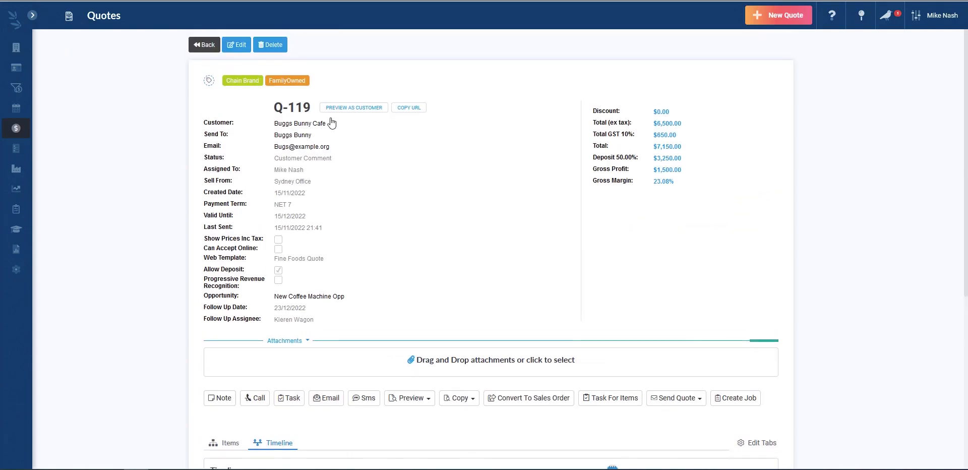
Check the warranty answer in the customer preview's Q&A, then reopen Q-119 in edit mode
click(354, 108)
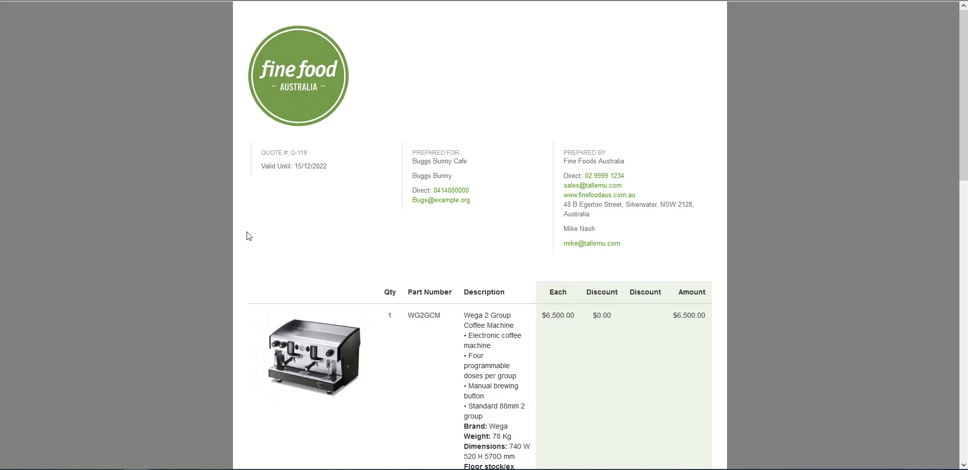
scroll(248, 236, down, 7)
scroll(246, 232, down, 3)
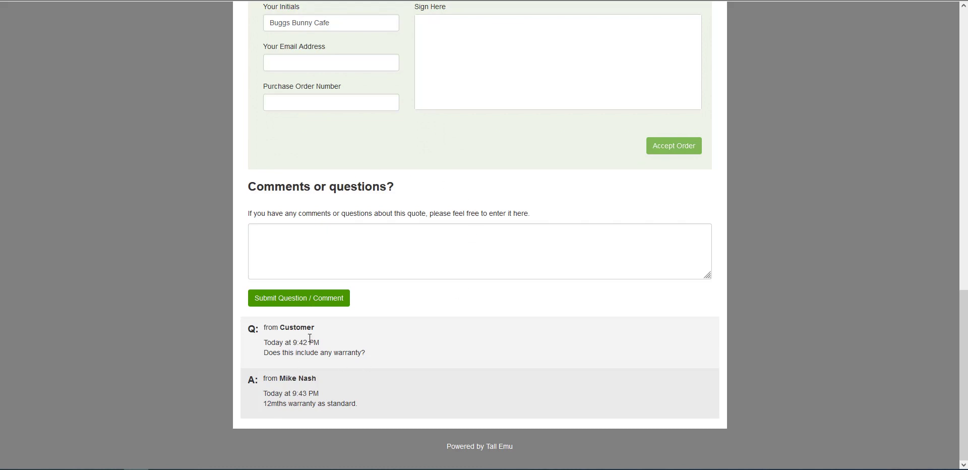
scroll(318, 342, up, 15)
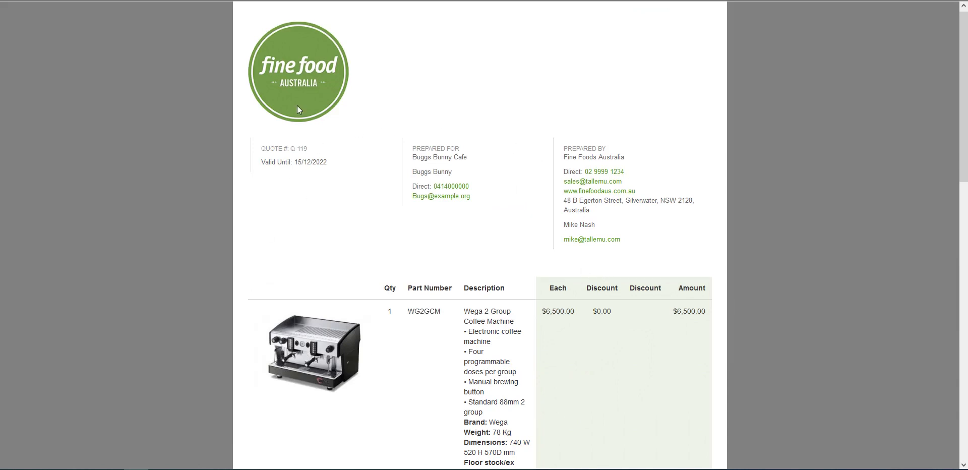
key(ctrl+w)
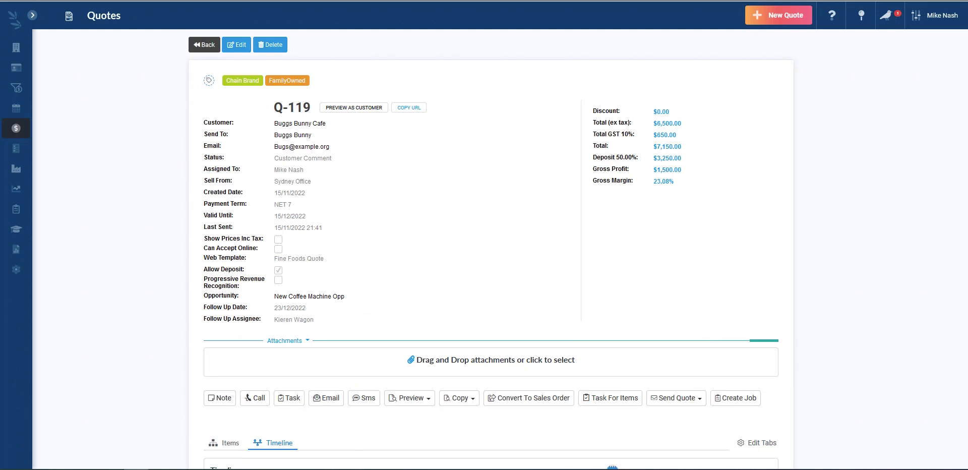
click(235, 44)
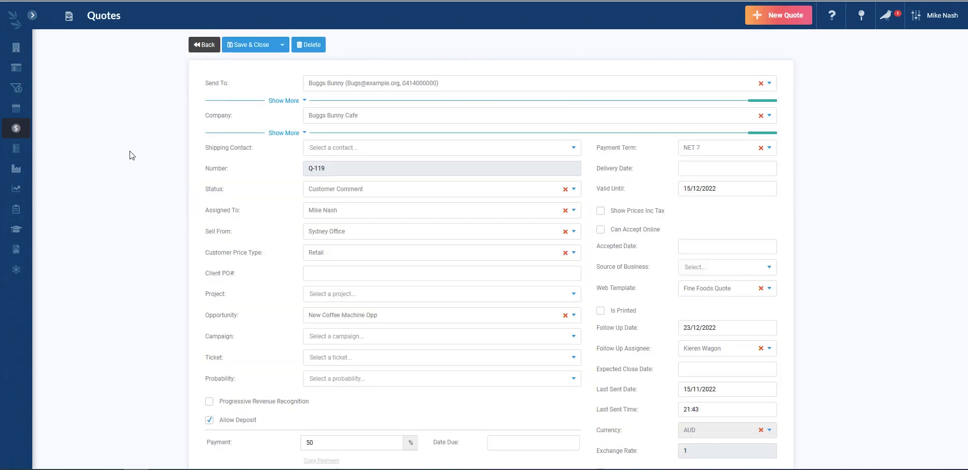
Add 'Pancakes - gluten free' from the product catalogue (filtered by 'pa') as a line item
scroll(129, 150, down, 8)
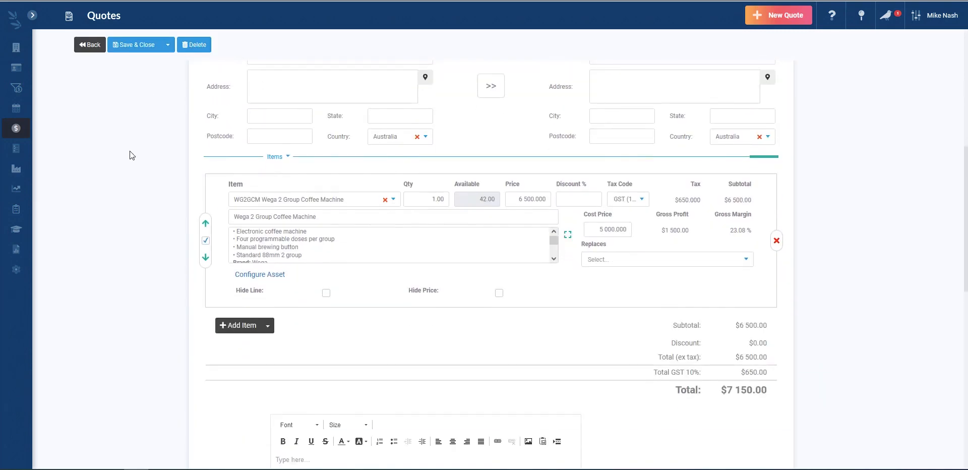
scroll(129, 150, down, 2)
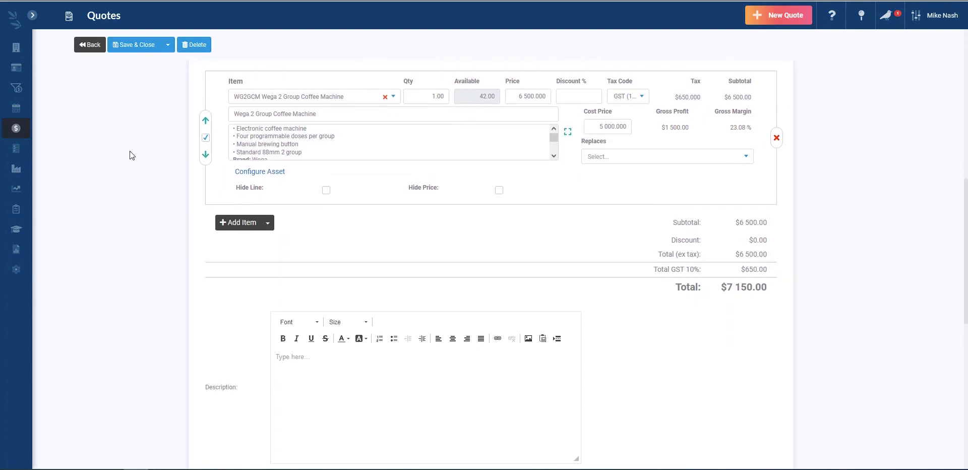
click(267, 224)
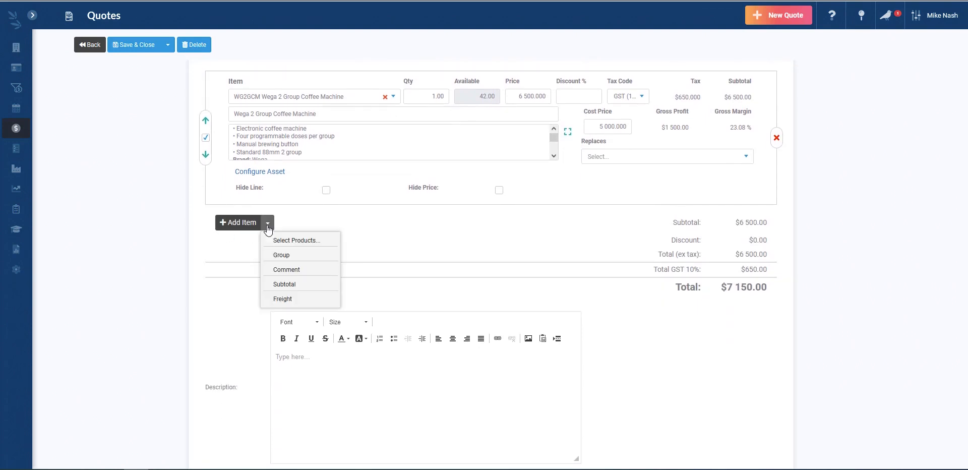
click(312, 244)
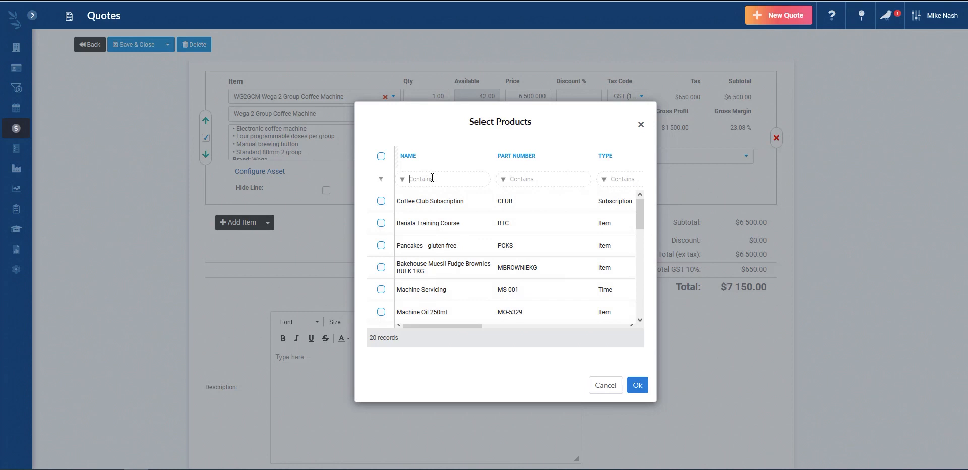
text(pan)
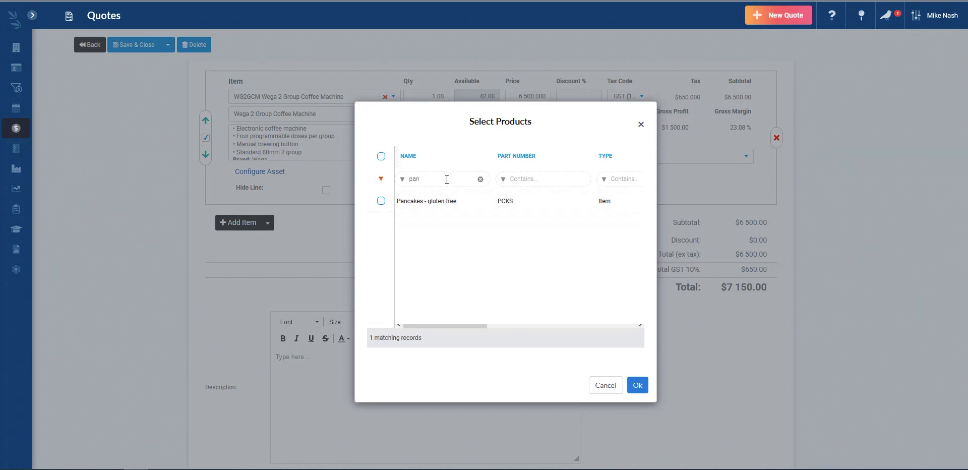
click(381, 201)
click(638, 385)
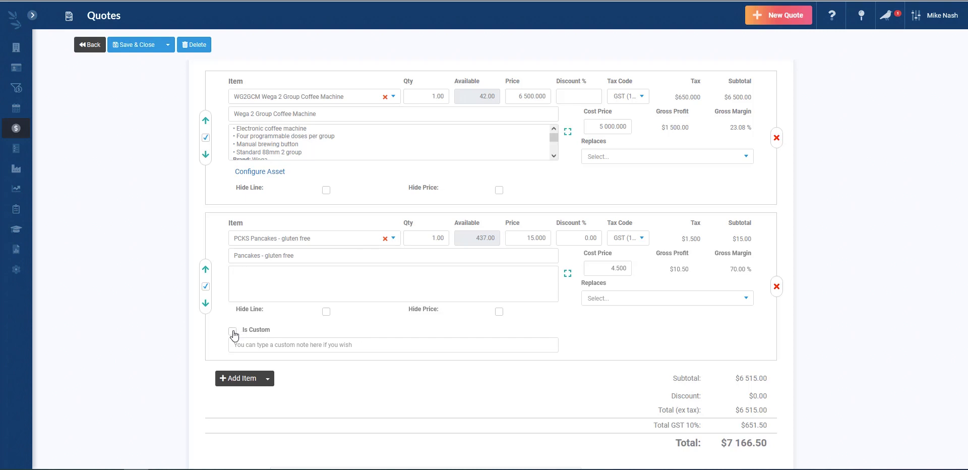
Add a new item line set to MO-5329 Machine Oil 250ml at 40.00
click(235, 379)
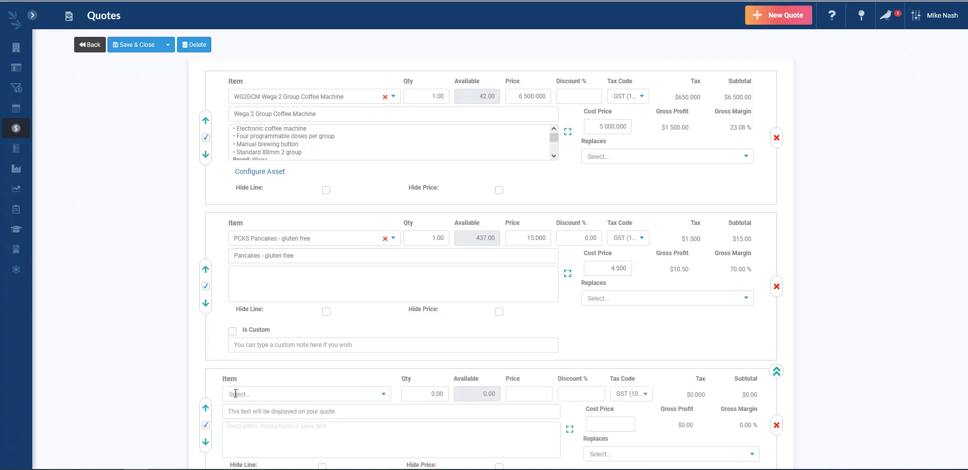
click(262, 395)
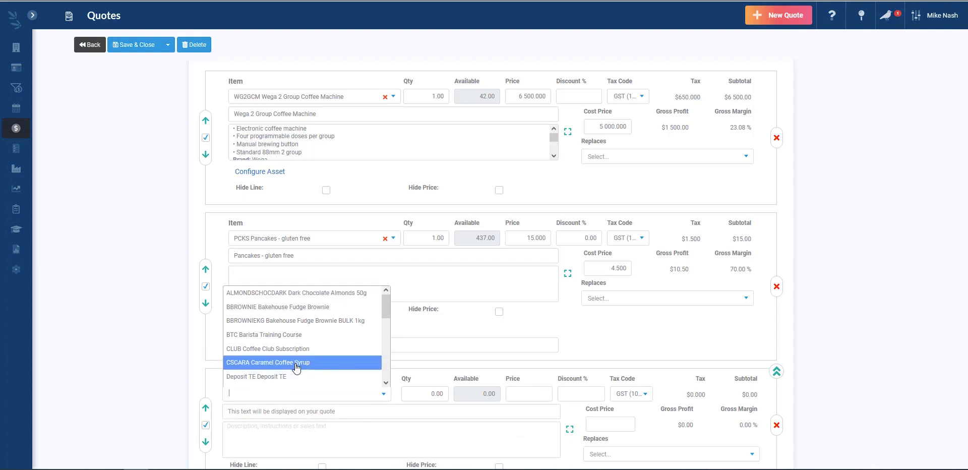
scroll(303, 361, down, 2)
scroll(325, 356, down, 1)
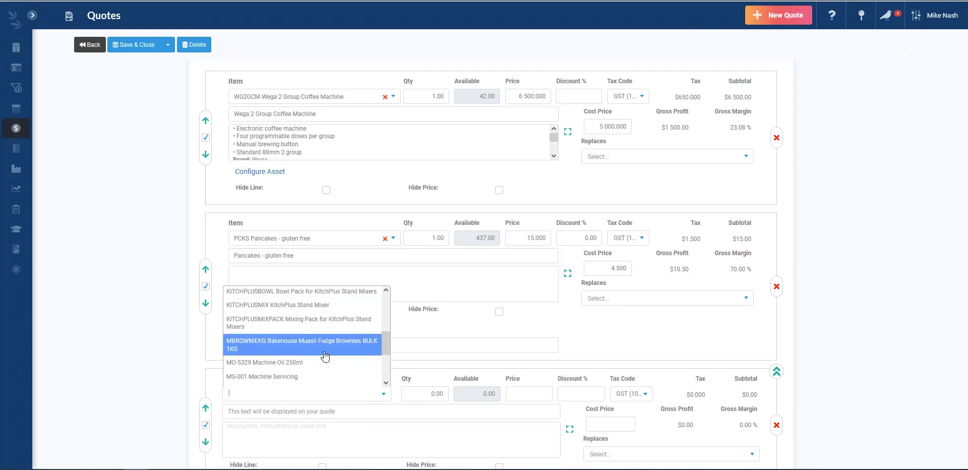
scroll(329, 353, down, 1)
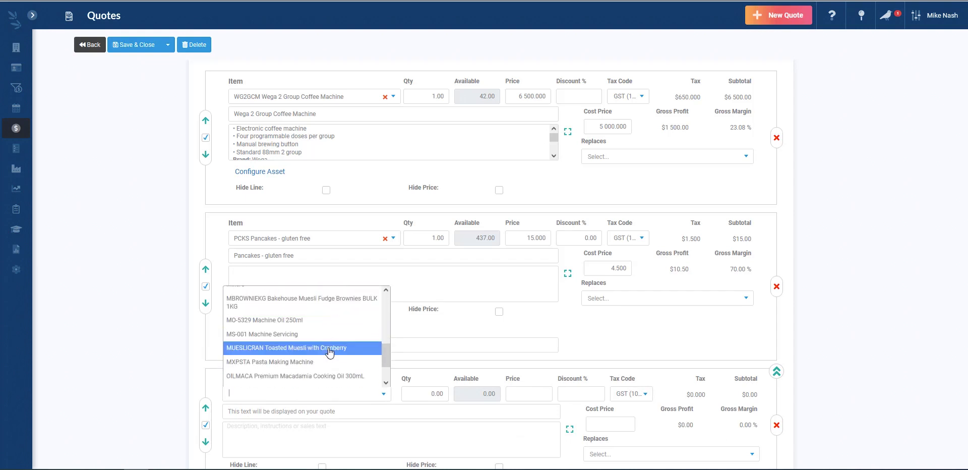
click(312, 320)
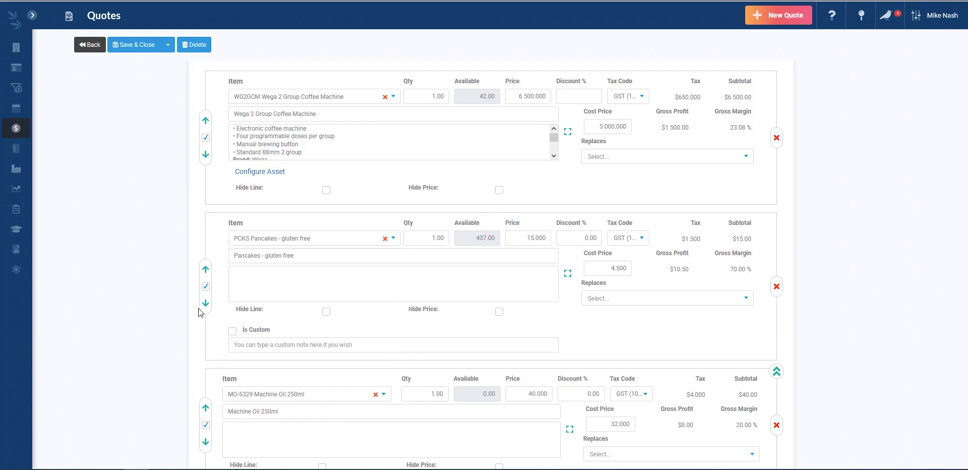
scroll(193, 312, down, 2)
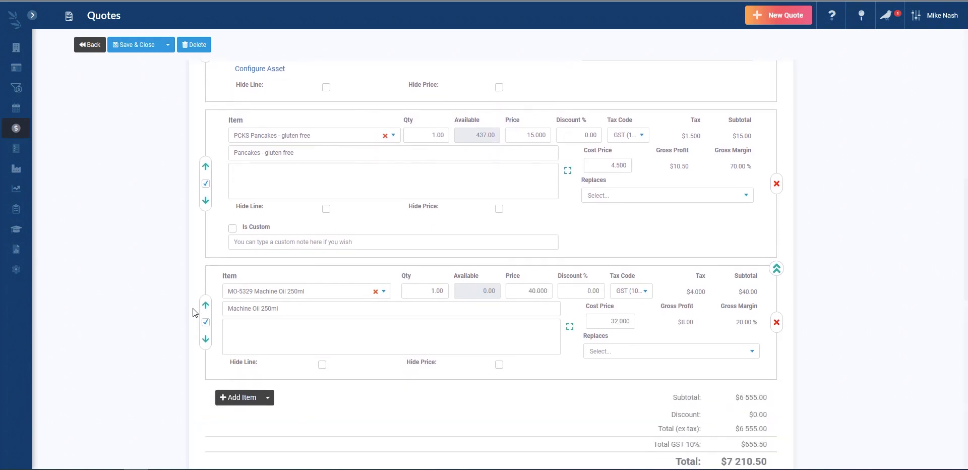
scroll(194, 312, down, 1)
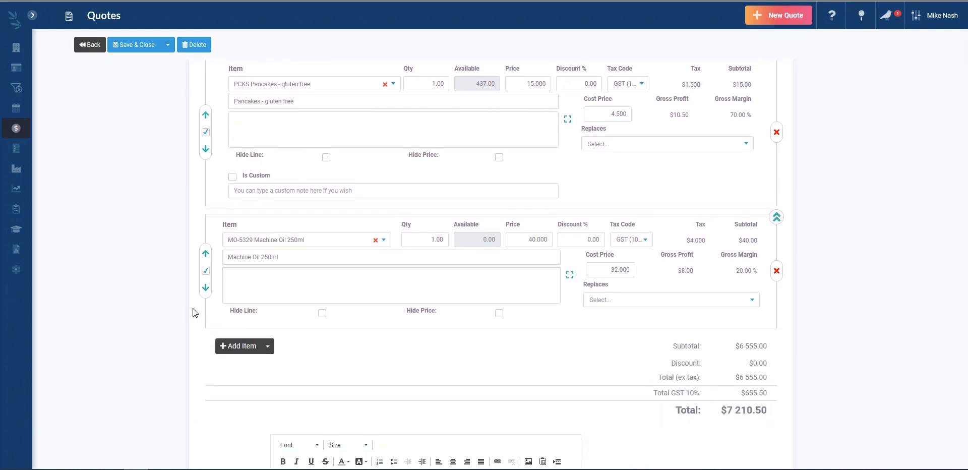
Add an items group below Pancakes holding Machine Oil 250ml, and delete the standalone oil line
click(268, 346)
click(288, 380)
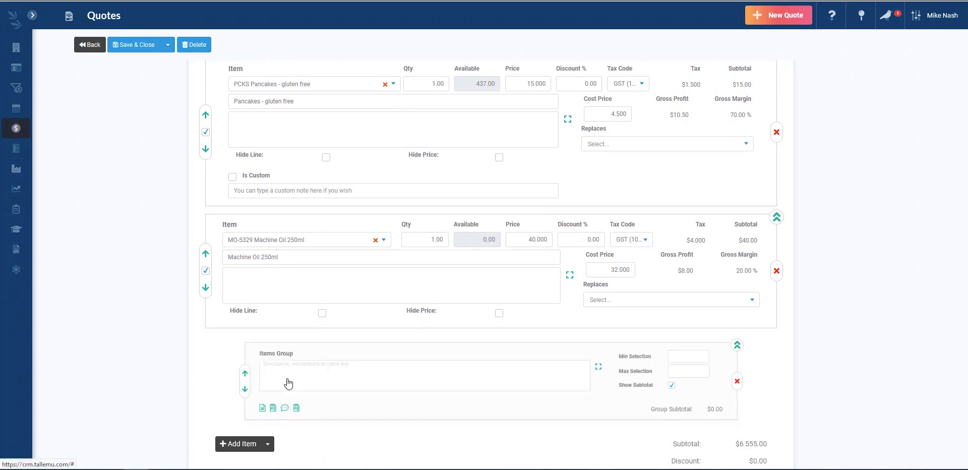
drag(302, 348, 300, 217)
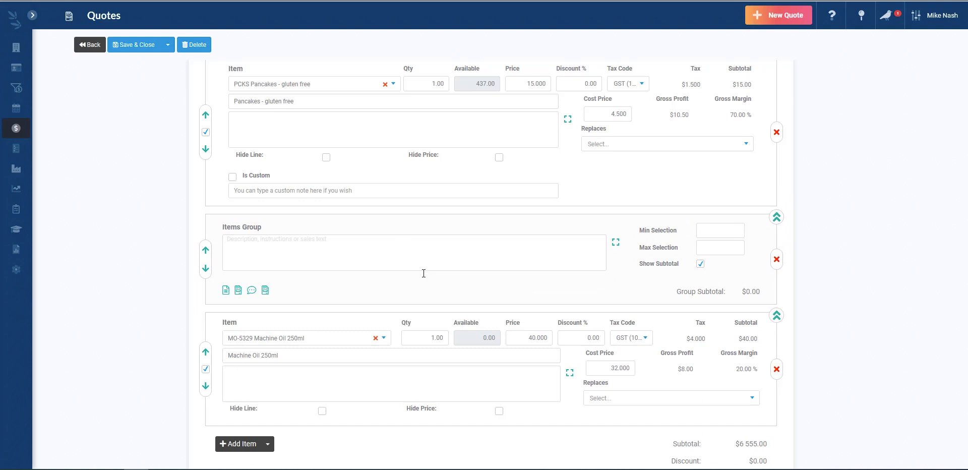
click(225, 291)
click(317, 313)
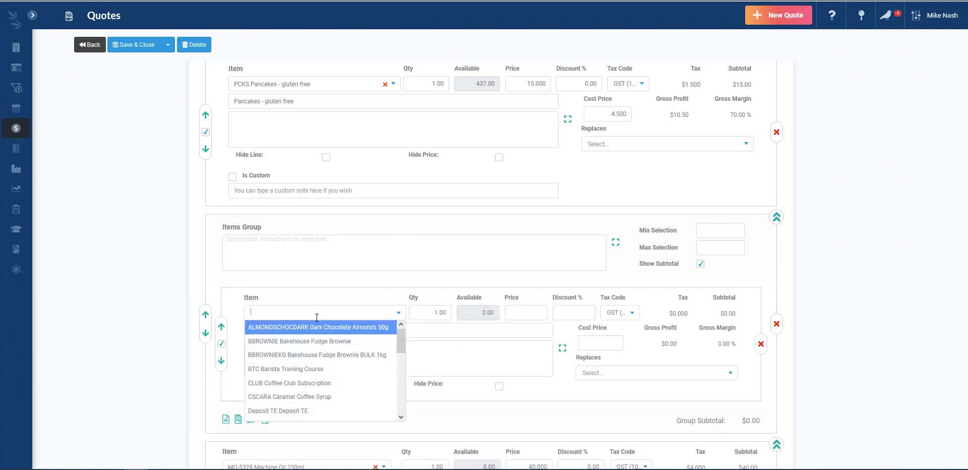
text(mac)
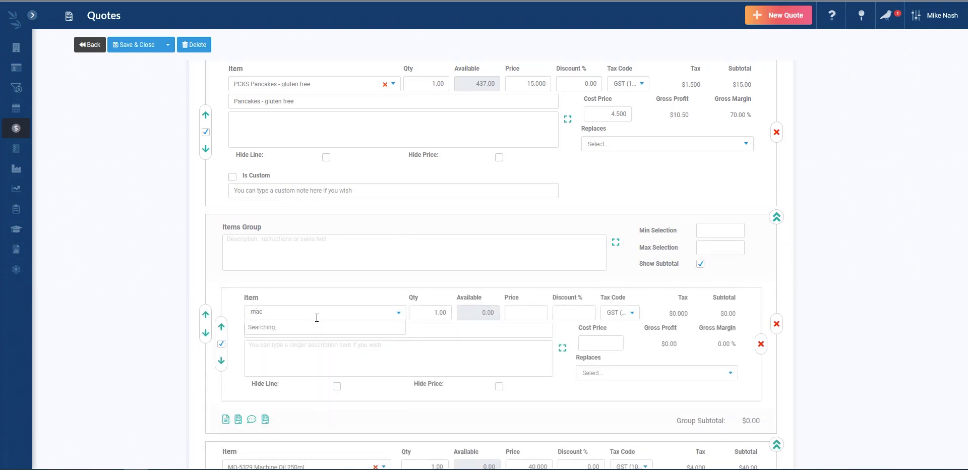
click(313, 327)
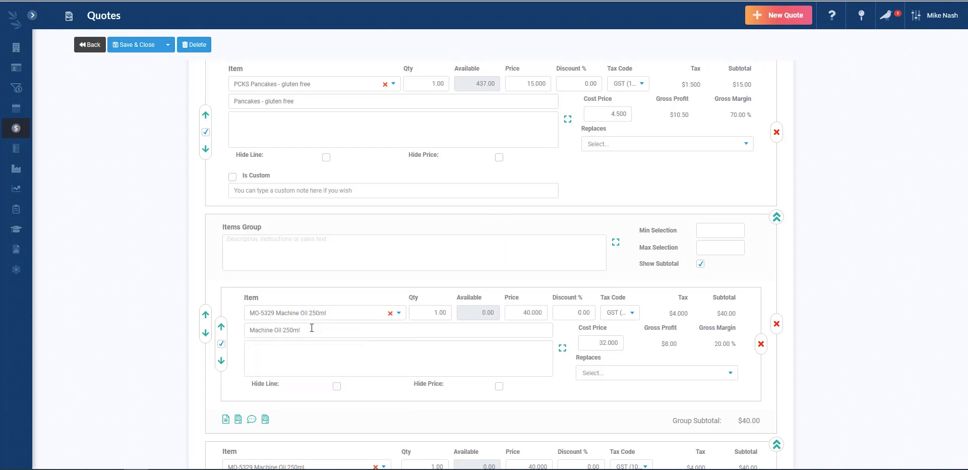
scroll(583, 395, down, 1)
click(779, 446)
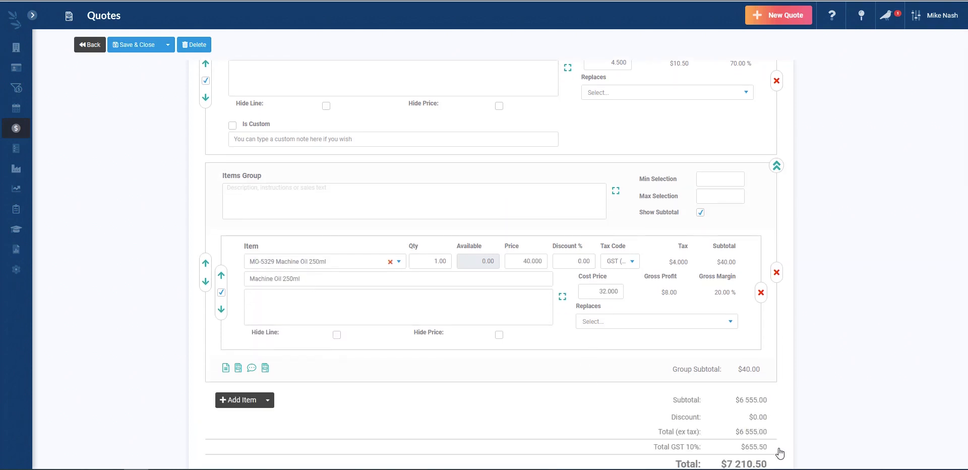
Title the items group 'Service Options' in bold, size 22 text
click(292, 201)
text(Service Options)
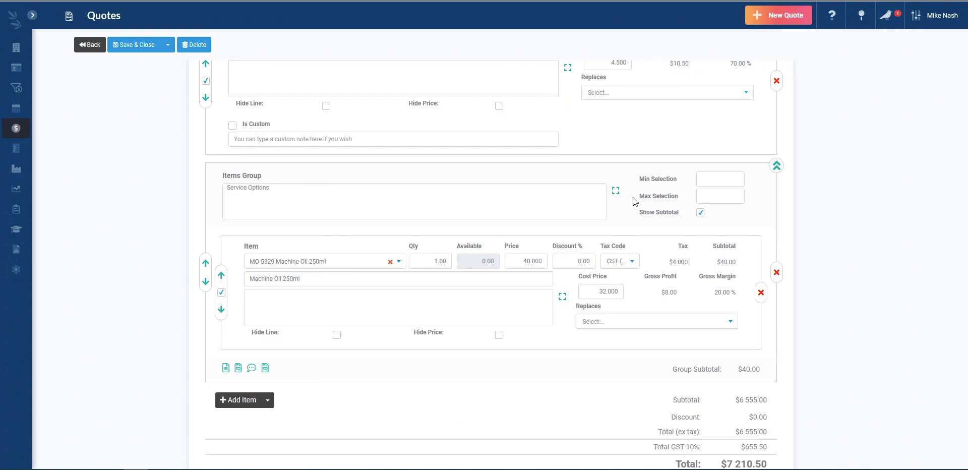
click(616, 191)
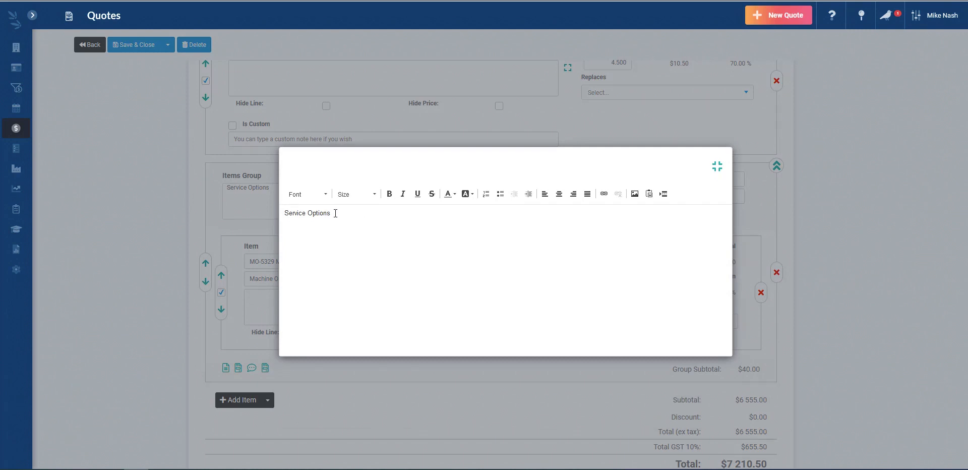
drag(335, 213, 285, 213)
click(389, 194)
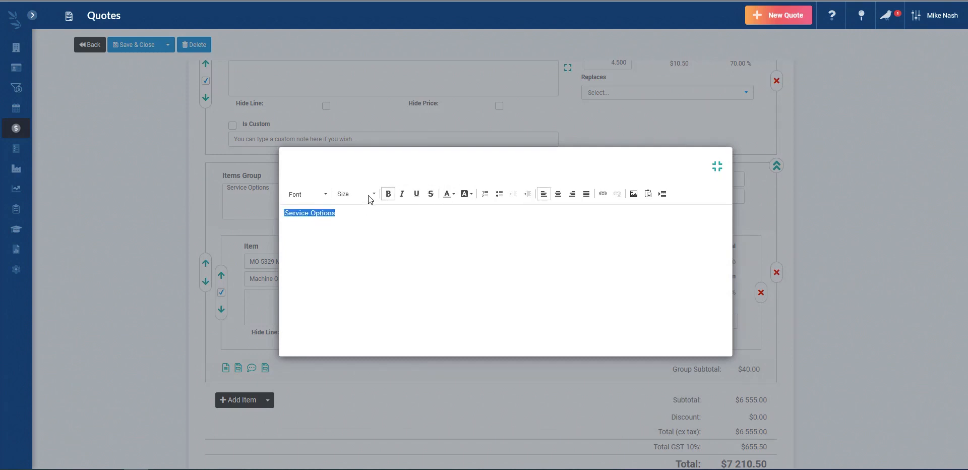
click(369, 195)
scroll(359, 262, down, 3)
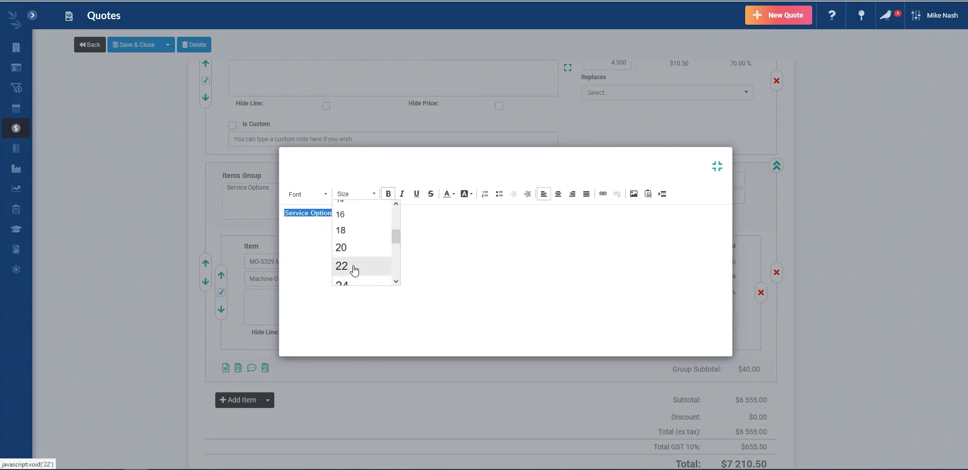
click(355, 266)
click(432, 281)
click(717, 167)
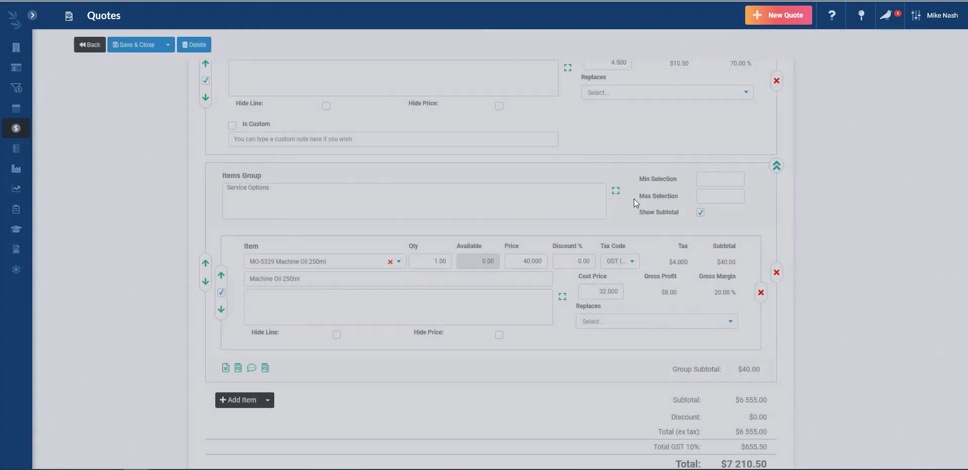
Save Q-119 at $7,210.50, scroll through its customer preview, and reopen it for editing
click(145, 46)
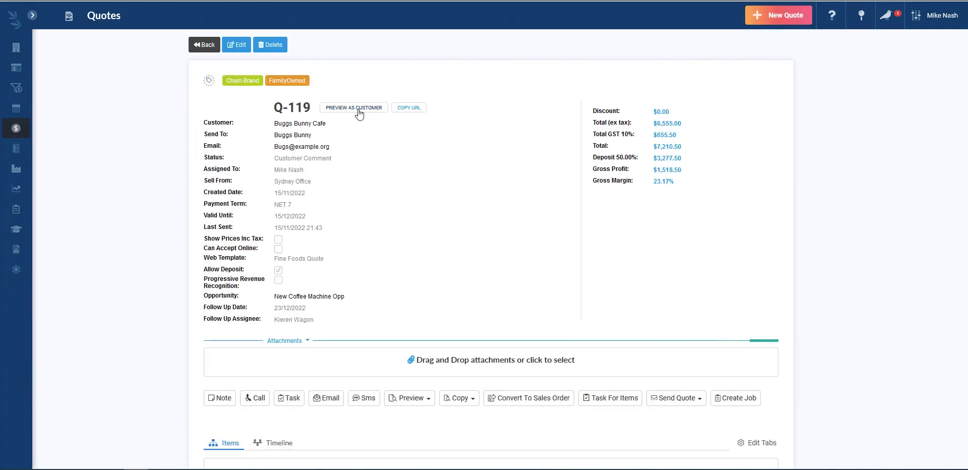
click(359, 108)
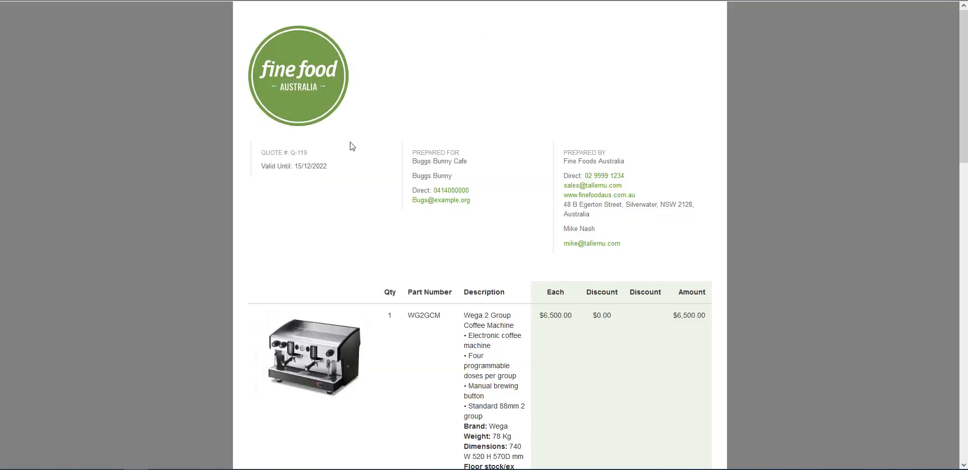
scroll(320, 258, down, 3)
scroll(368, 237, down, 3)
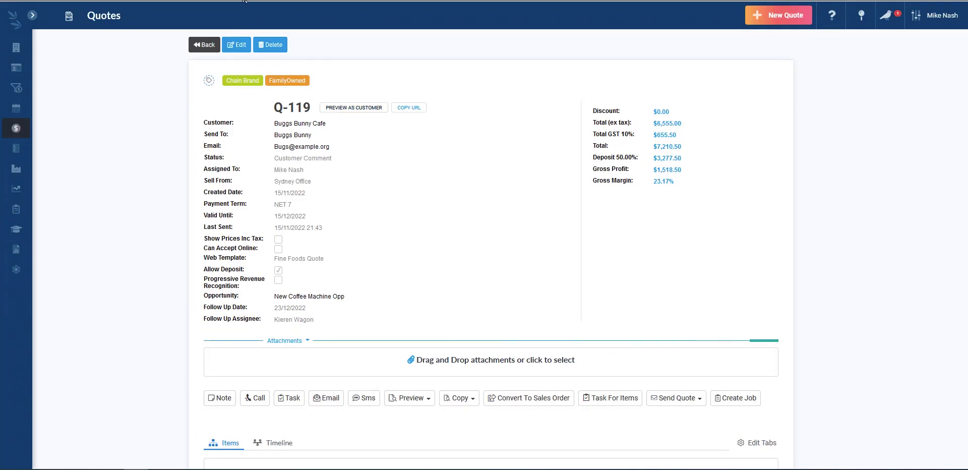
click(235, 47)
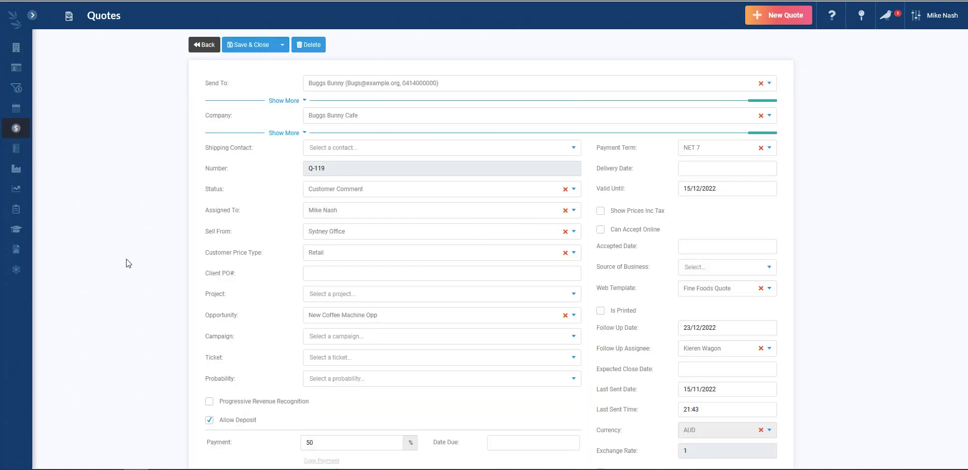
Delete the Service Options items group from the quote
scroll(127, 259, down, 10)
scroll(127, 259, down, 1)
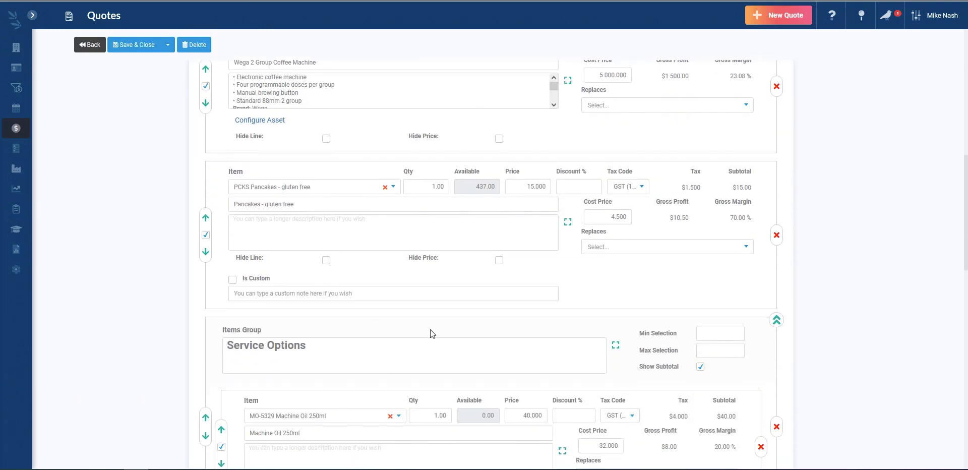
click(777, 426)
scroll(294, 183, up, 3)
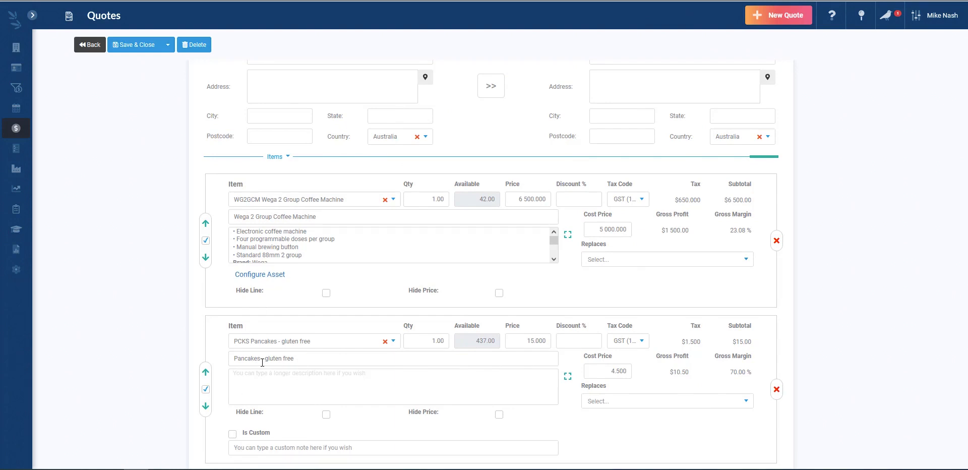
Change line 2 to CLUB Coffee Club Subscription with hidden price and save the quote
click(319, 341)
text(coff)
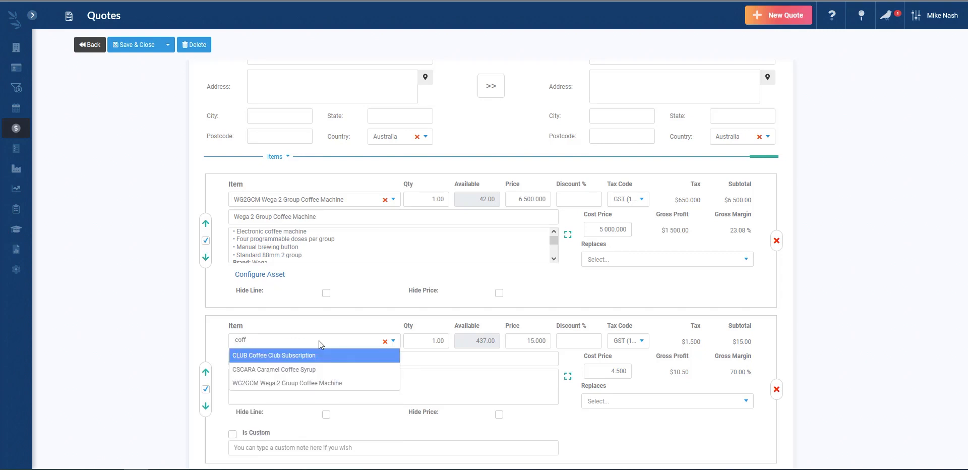
click(321, 356)
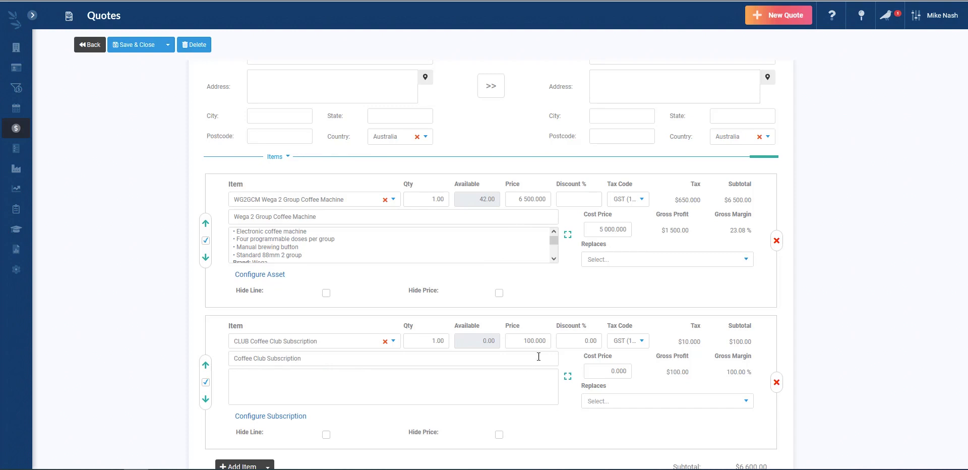
scroll(145, 273, down, 1)
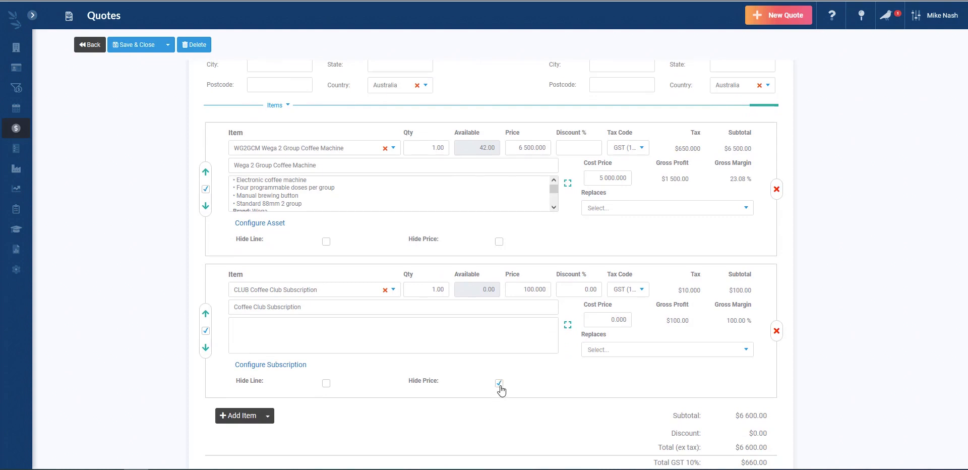
click(143, 47)
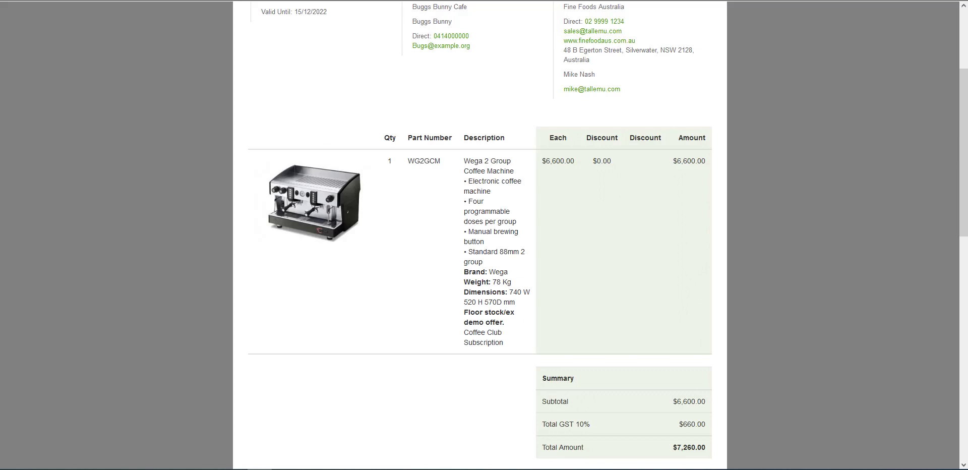
Confirm Coffee Club Subscription appears within the $6,600 coffee machine line, then reopen Q-119 for editing
drag(464, 333, 512, 348)
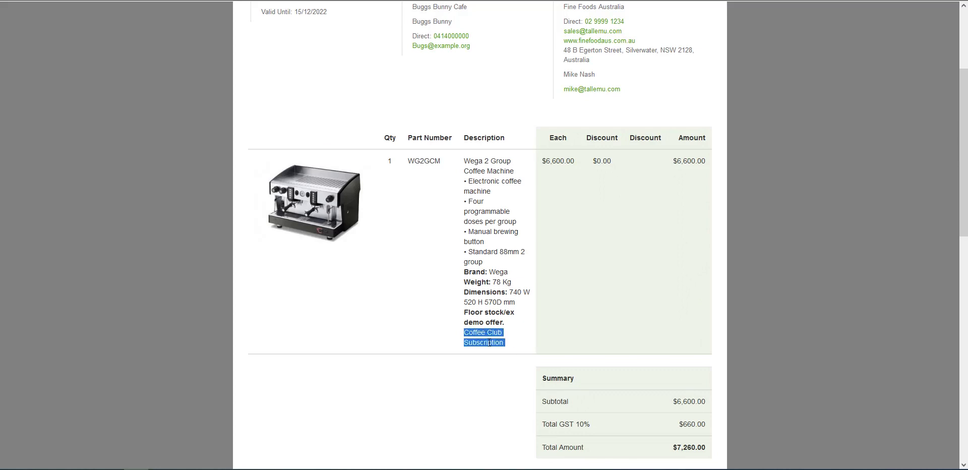
click(477, 382)
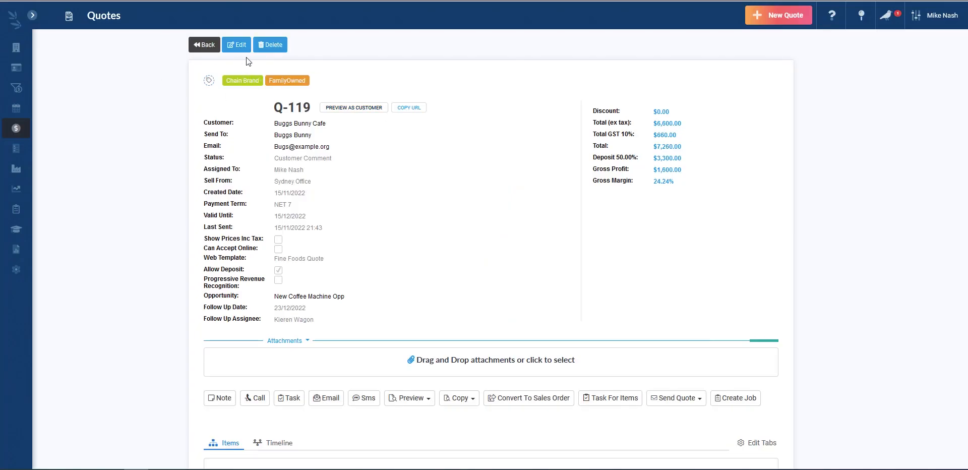
click(238, 45)
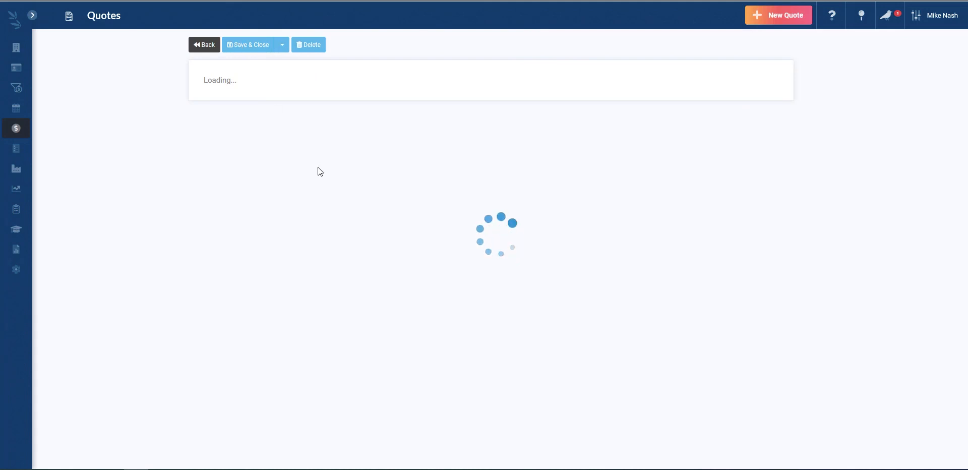
Delete the Coffee Club Subscription line and add the MXPSTA Pasta Making Machine as a new line
scroll(356, 195, down, 4)
scroll(356, 195, down, 6)
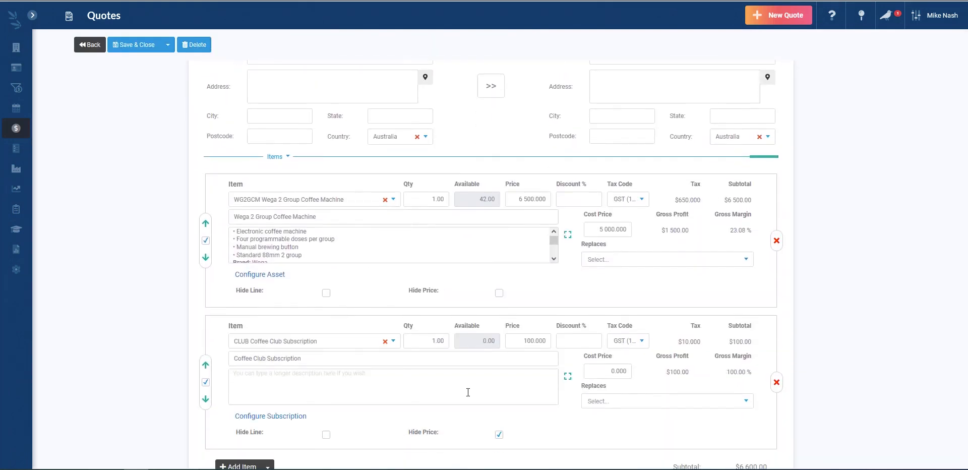
click(776, 384)
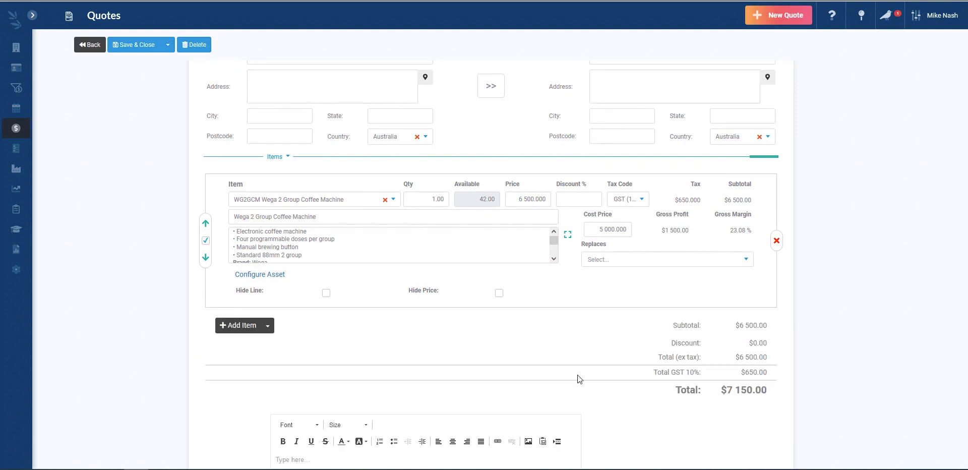
click(247, 322)
click(301, 341)
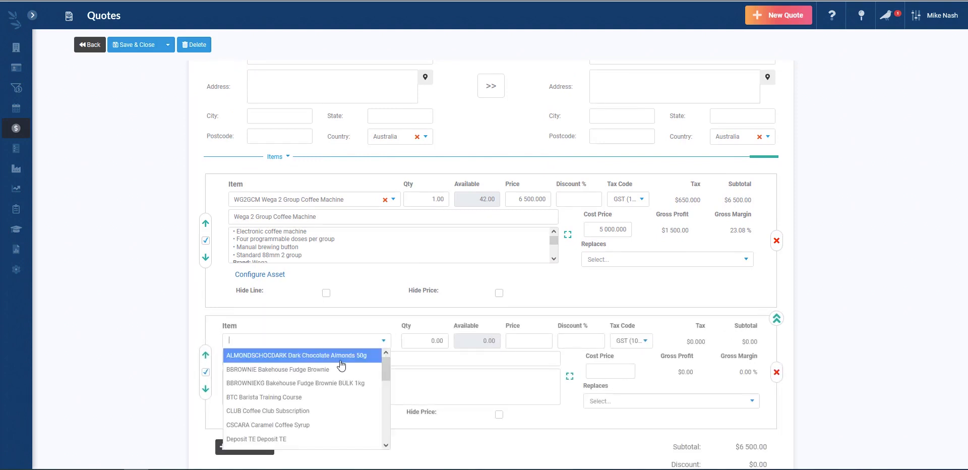
scroll(342, 365, down, 6)
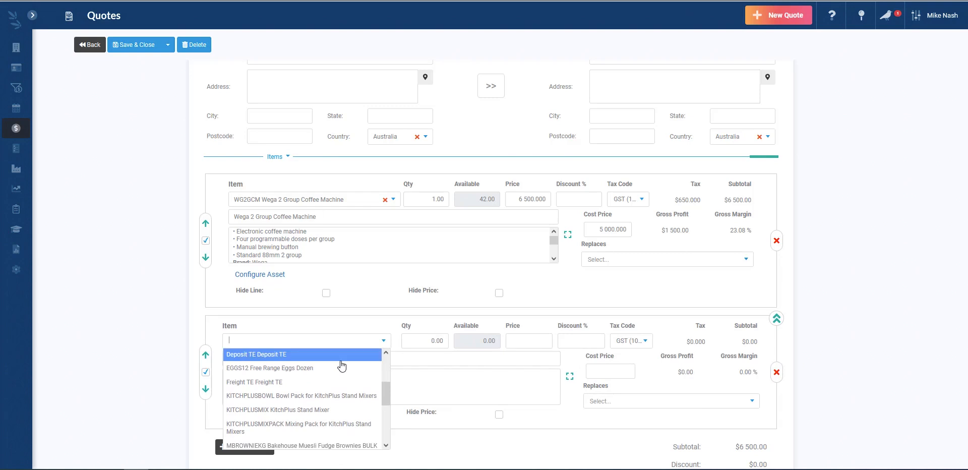
scroll(342, 365, down, 4)
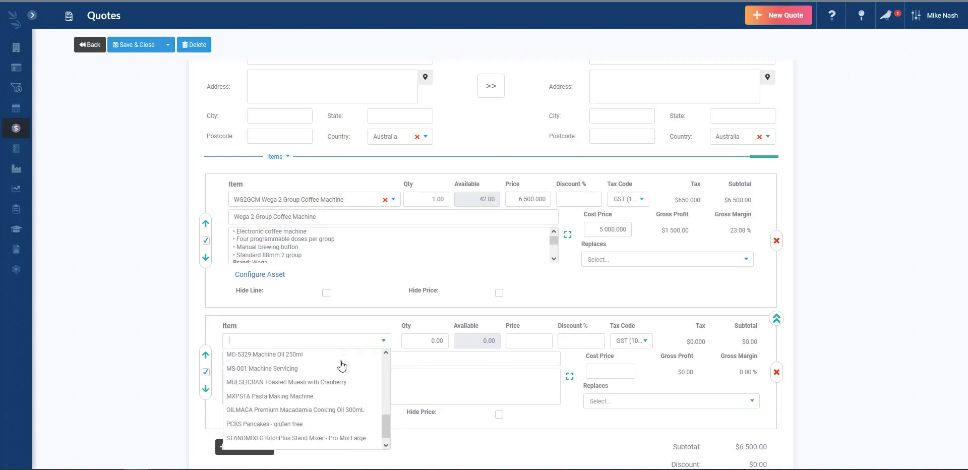
click(326, 388)
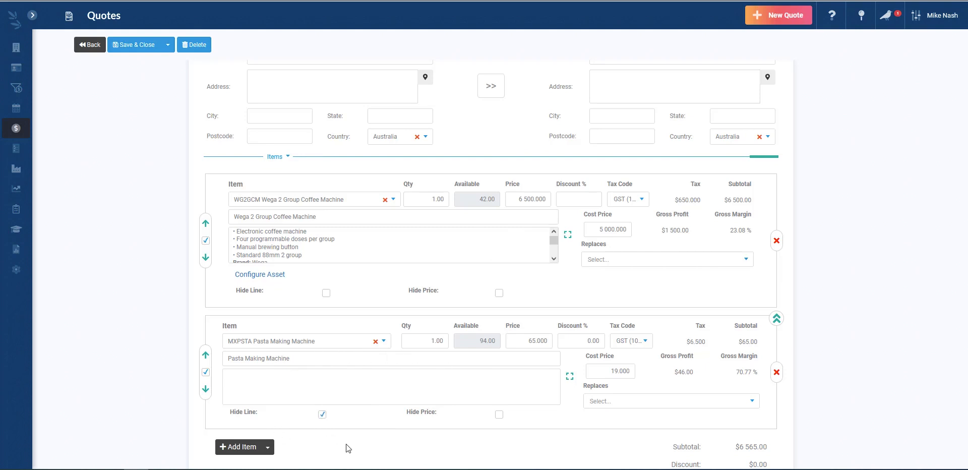
Save Q-119 and check that its customer preview shows the coffee machine at $6,565
click(145, 45)
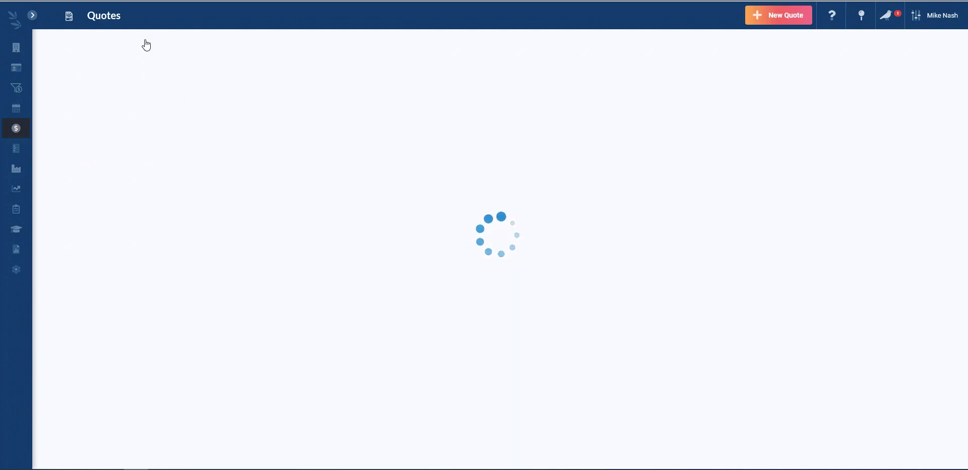
click(364, 113)
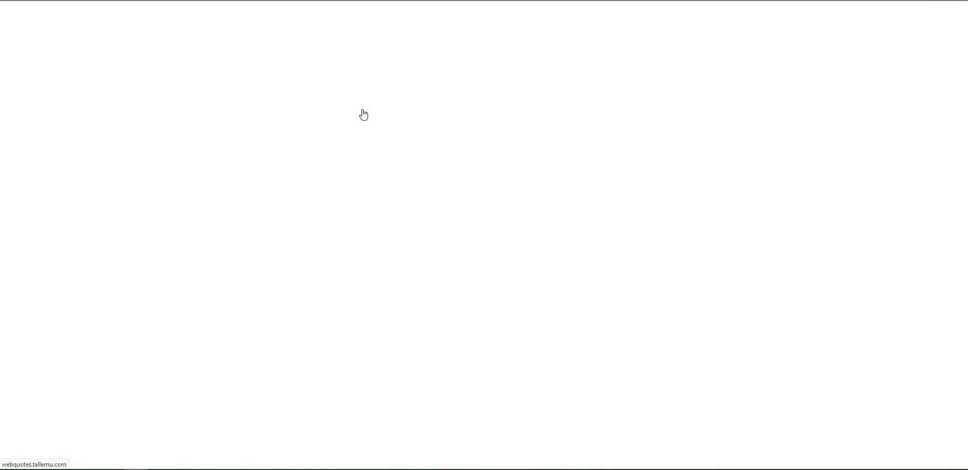
scroll(244, 202, down, 3)
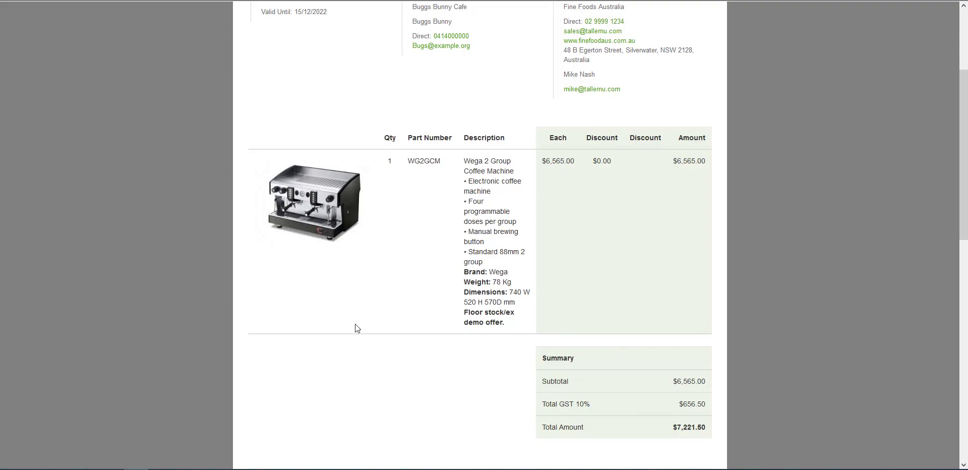
key(ctrl+w)
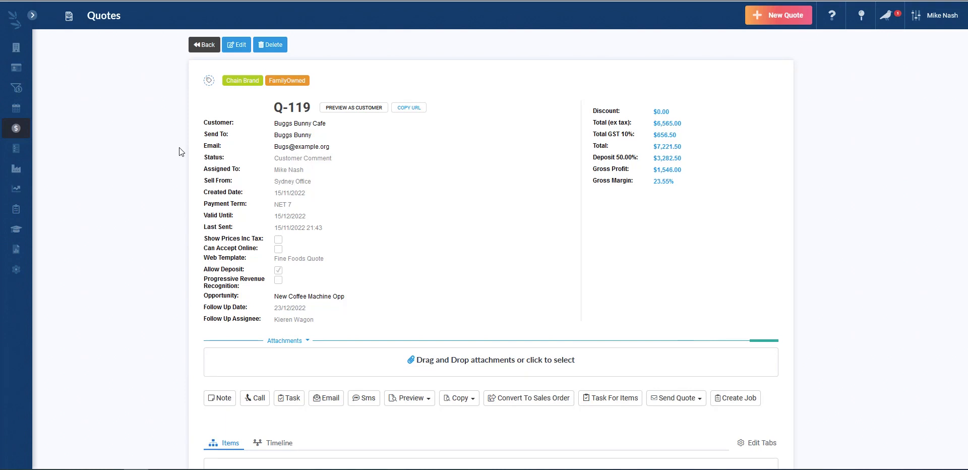
Review the quote's items and reopen Q-119 for editing
scroll(190, 295, down, 5)
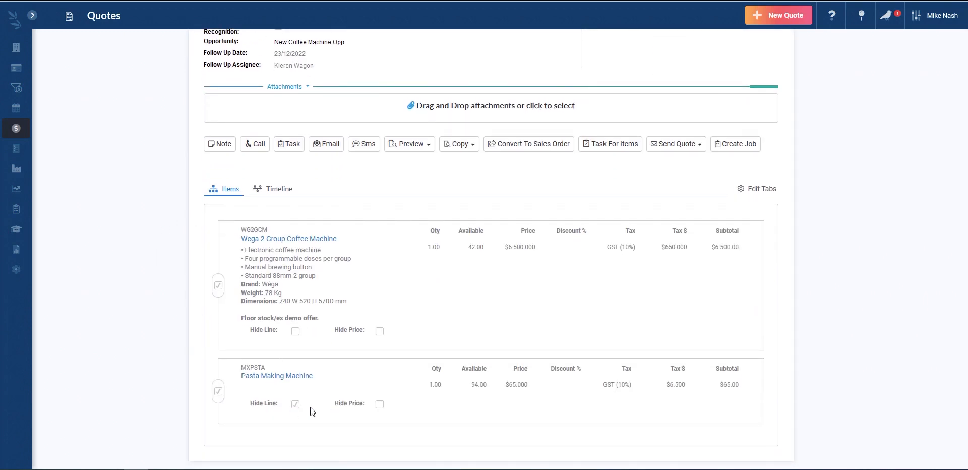
scroll(315, 409, up, 5)
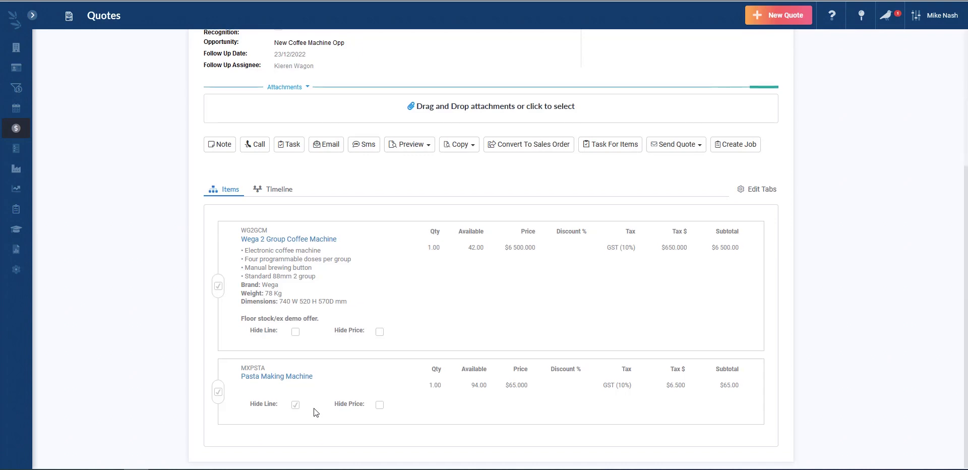
click(237, 48)
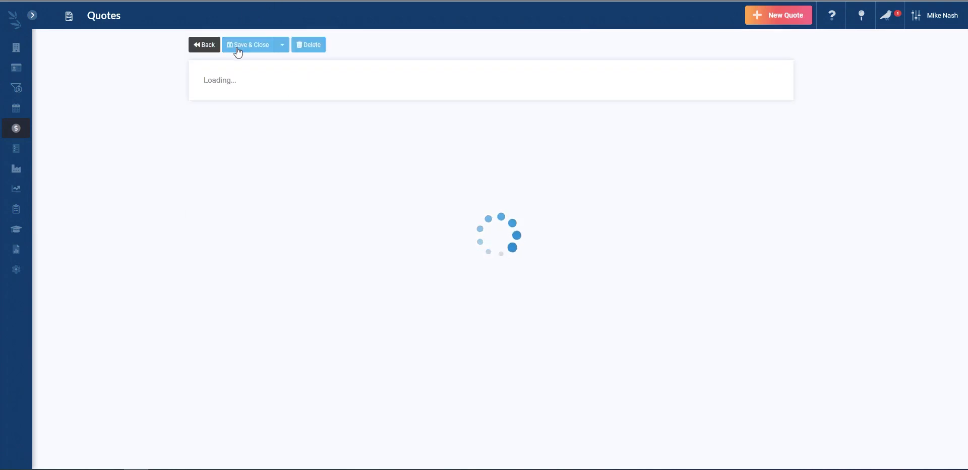
Swap the Pasta Making Machine line for the STANDMIXLG Pro Mix Large mixer and show its add-ons
scroll(199, 136, down, 10)
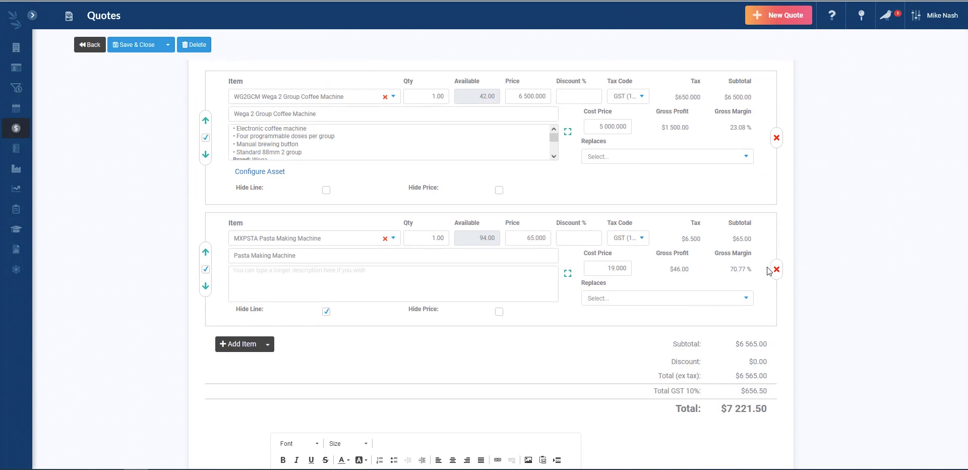
click(777, 269)
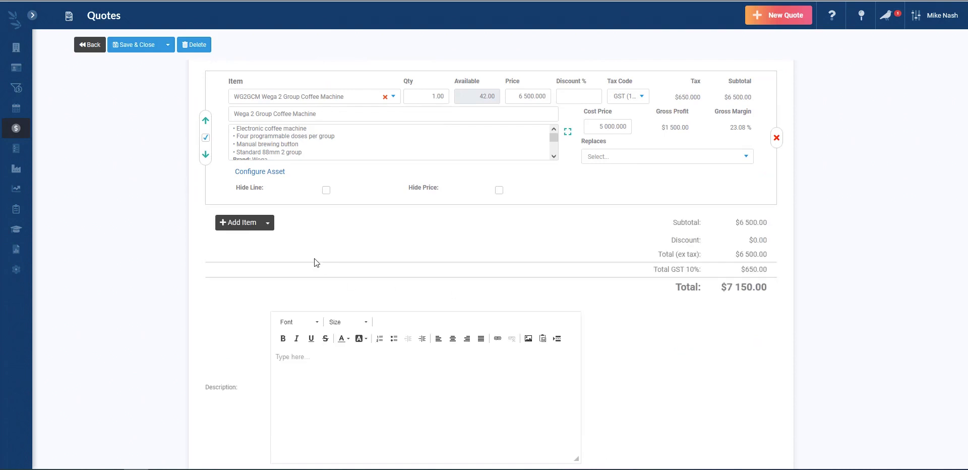
click(241, 222)
click(259, 238)
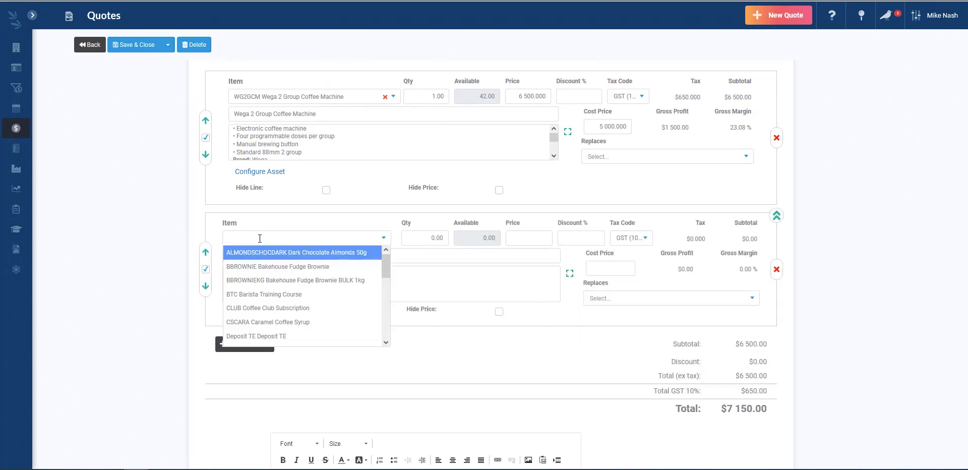
text(mixer)
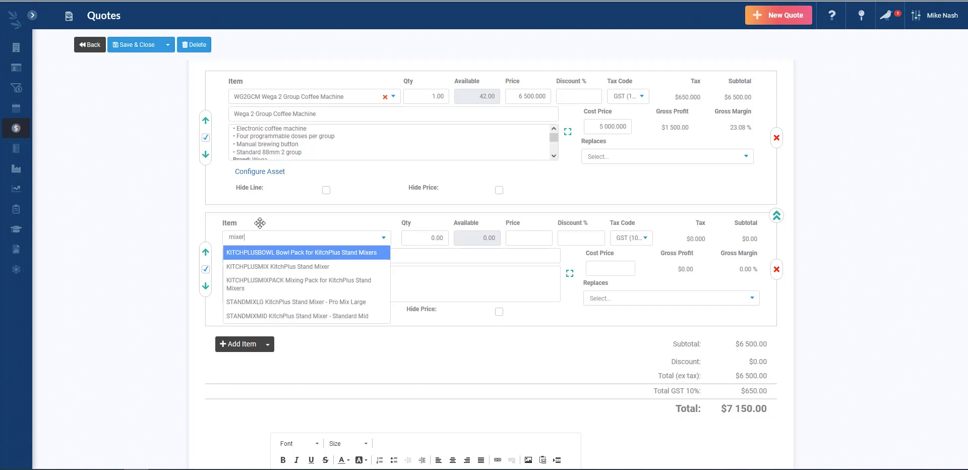
click(307, 302)
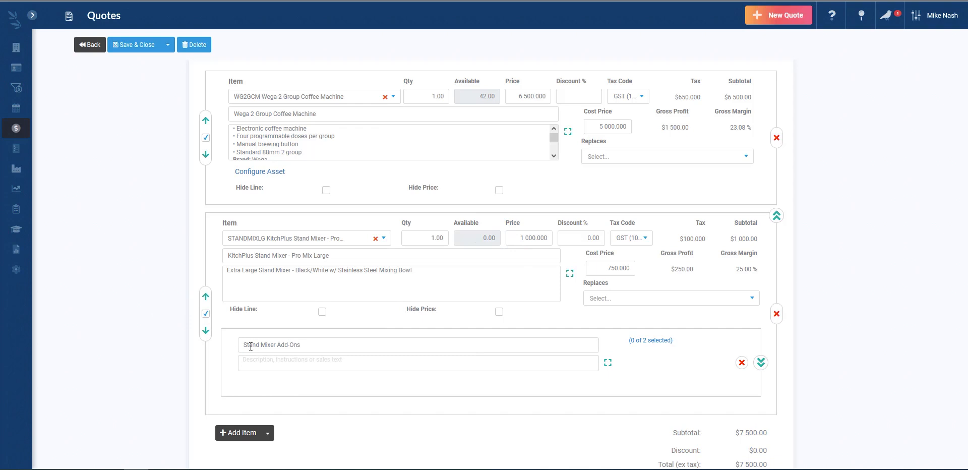
click(761, 363)
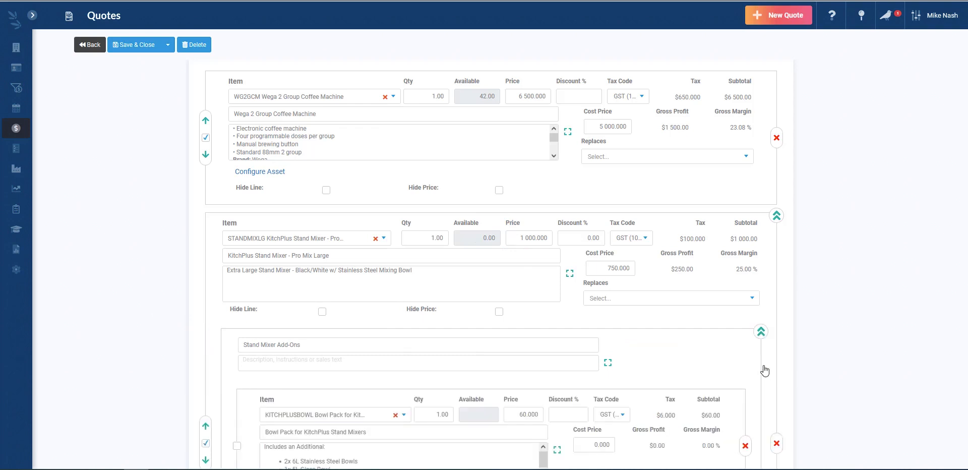
Try the Mixing Pack add-on, then delete the whole stand mixer group, leaving only the Wega machine
scroll(668, 316, down, 4)
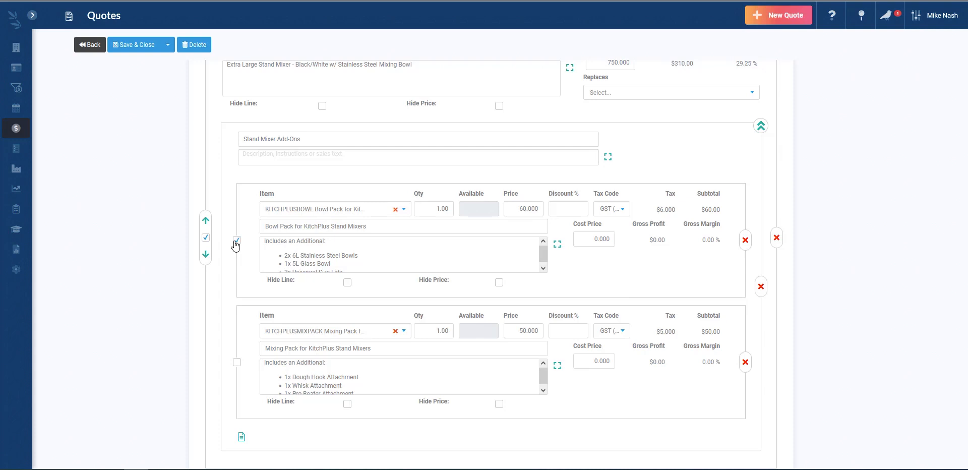
click(238, 362)
click(237, 362)
click(236, 365)
scroll(391, 253, down, 3)
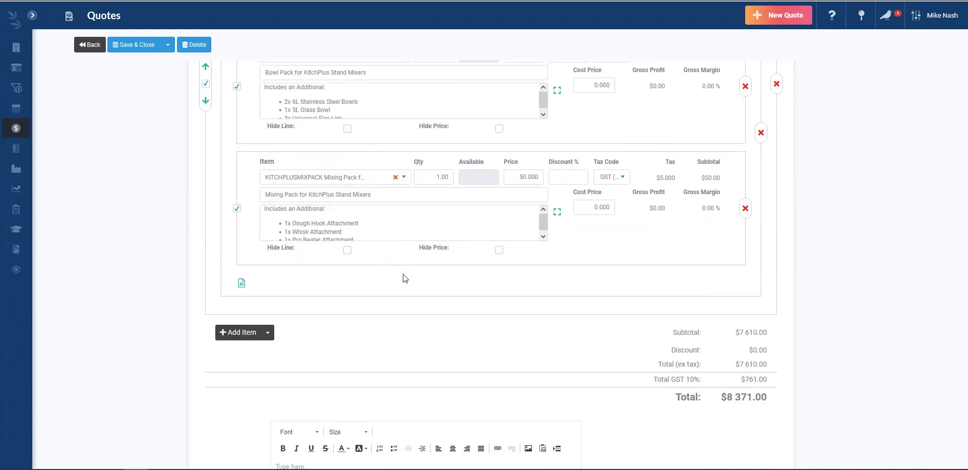
scroll(402, 277, up, 3)
scroll(404, 278, up, 2)
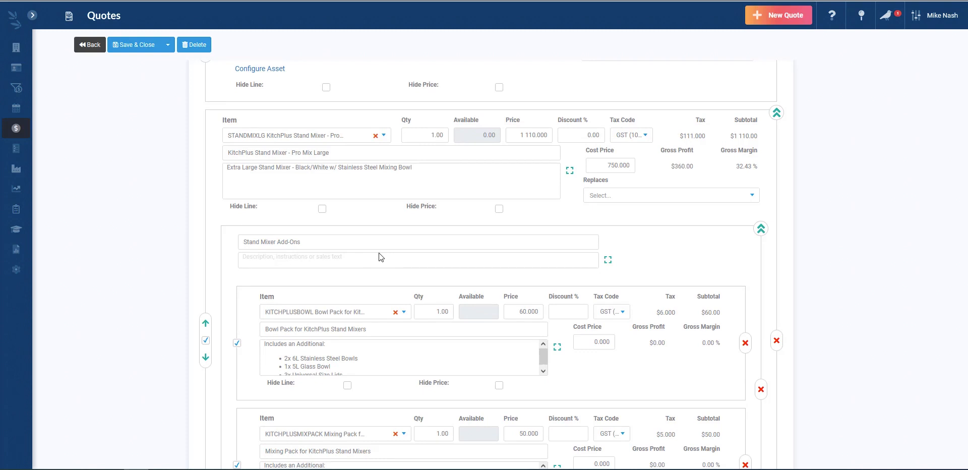
scroll(380, 253, down, 4)
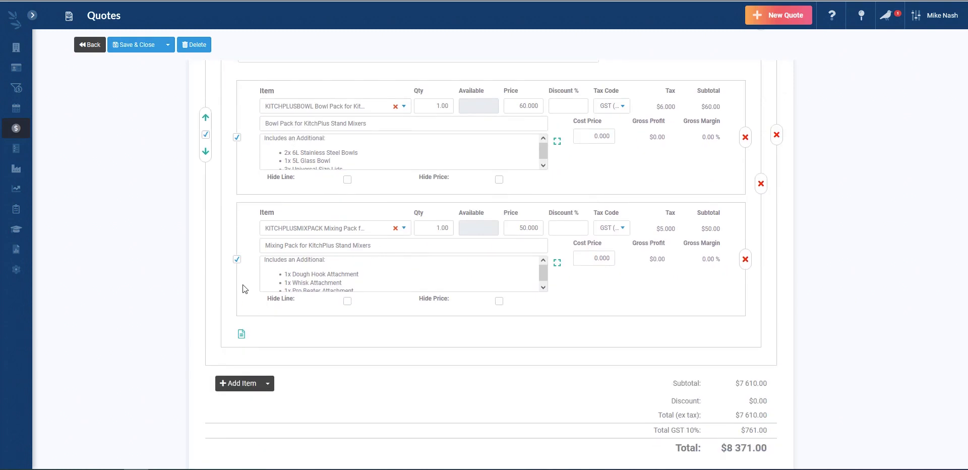
click(777, 135)
scroll(540, 279, up, 5)
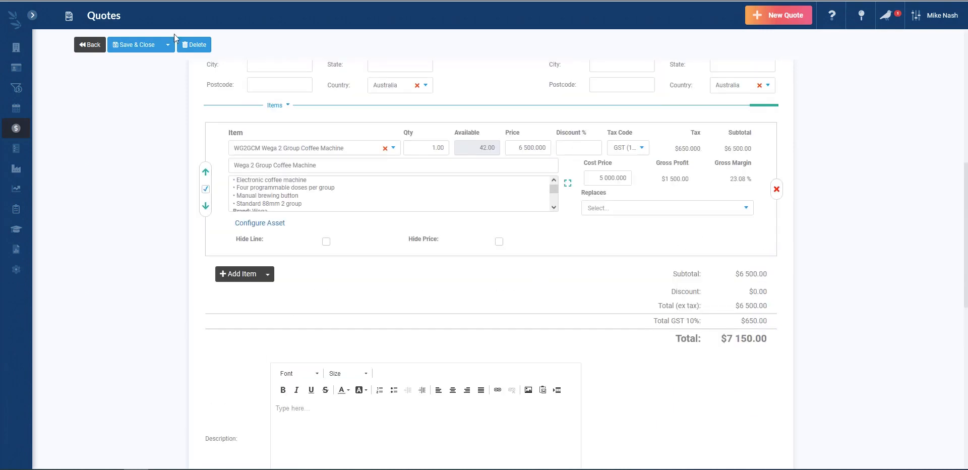
Save Q-119, try accepting and signing it in the customer preview, then reopen it for editing
click(136, 45)
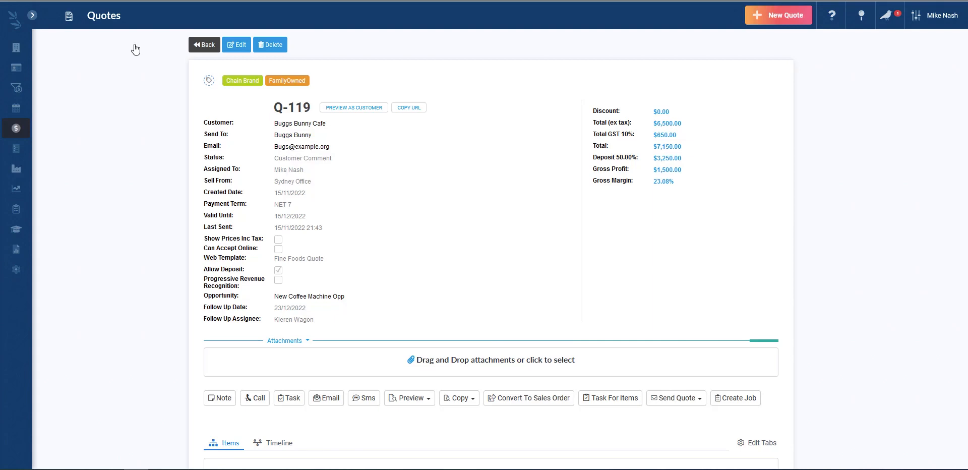
click(346, 109)
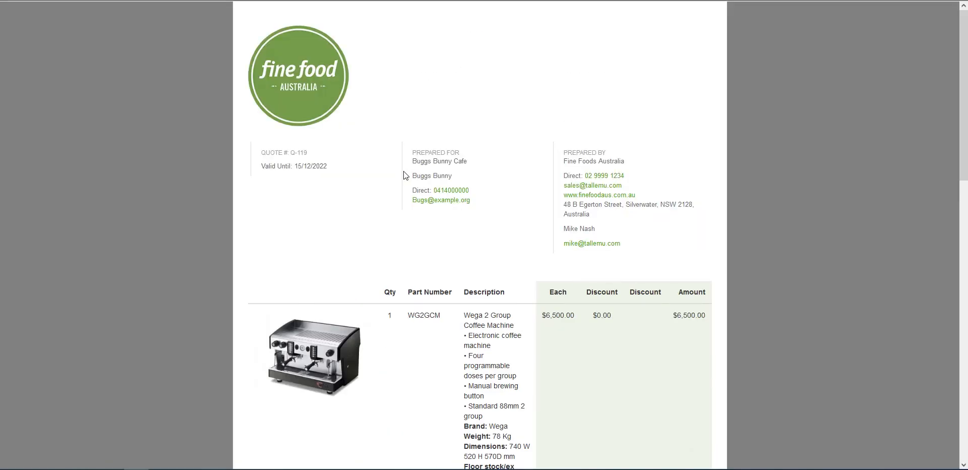
scroll(404, 175, down, 9)
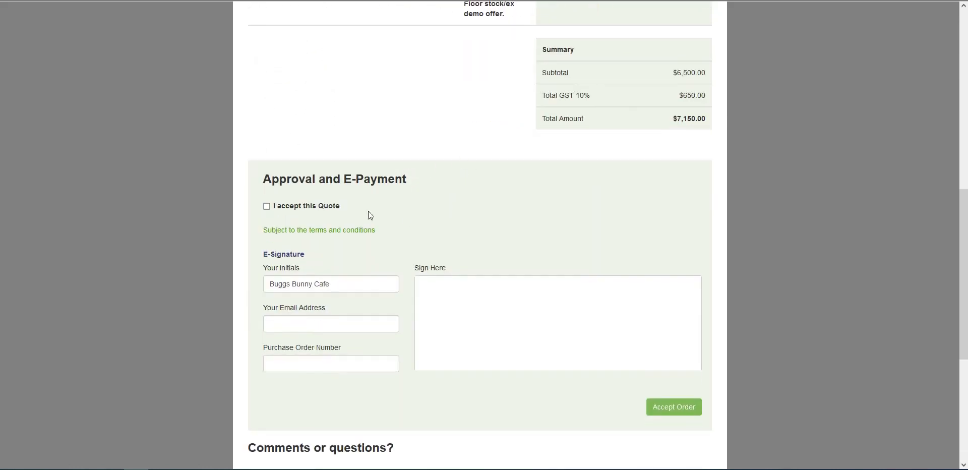
click(266, 206)
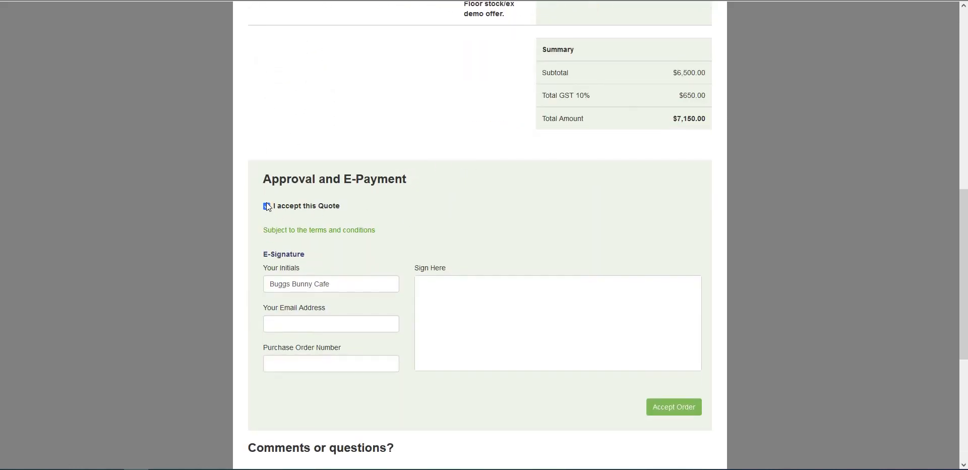
click(321, 325)
mouse_move(509, 298)
mouse_down()
mouse_move(504, 353)
mouse_move(569, 344)
mouse_up()
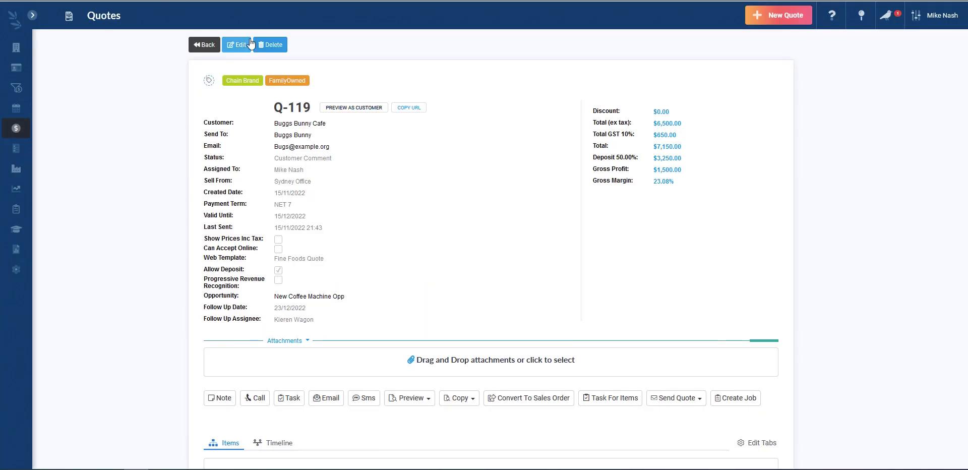
click(232, 44)
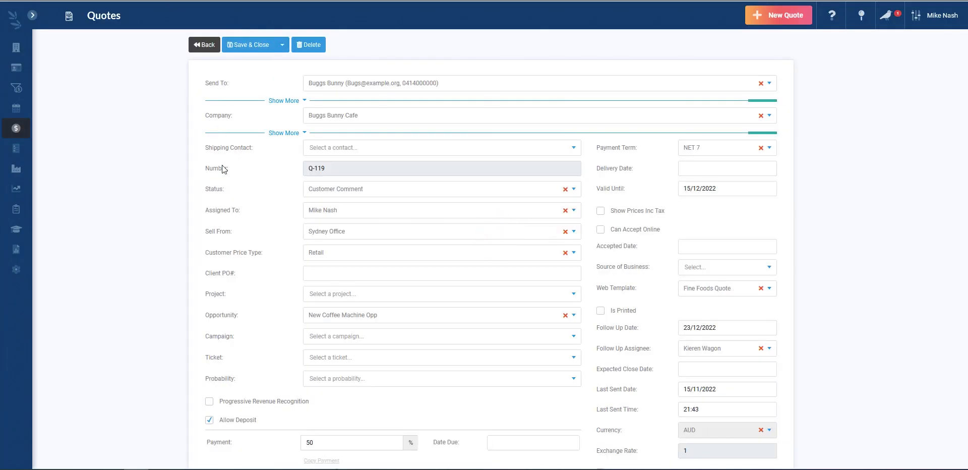
Enable Can Accept Online on Q-119, save it, and view the customer-facing quote
click(623, 232)
click(252, 45)
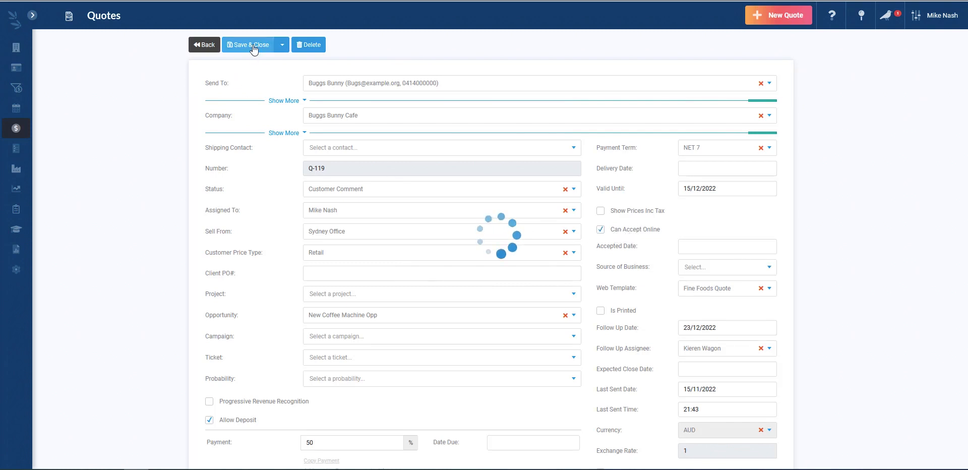
click(367, 110)
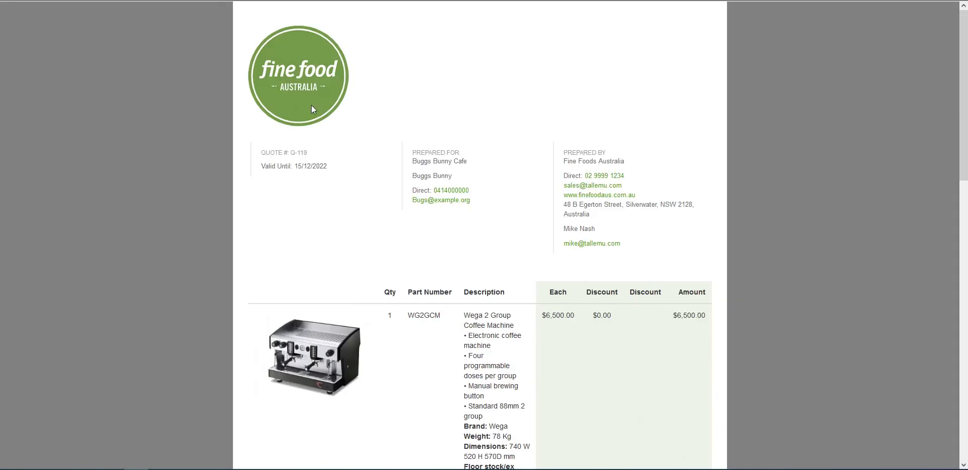
Accept Q-119 as the customer with a drawn signature and continue to payment
scroll(469, 120, down, 8)
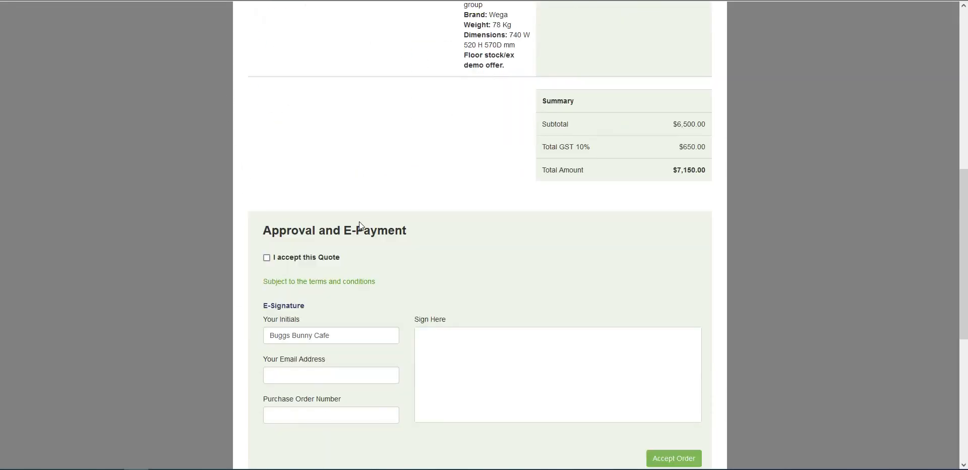
click(294, 257)
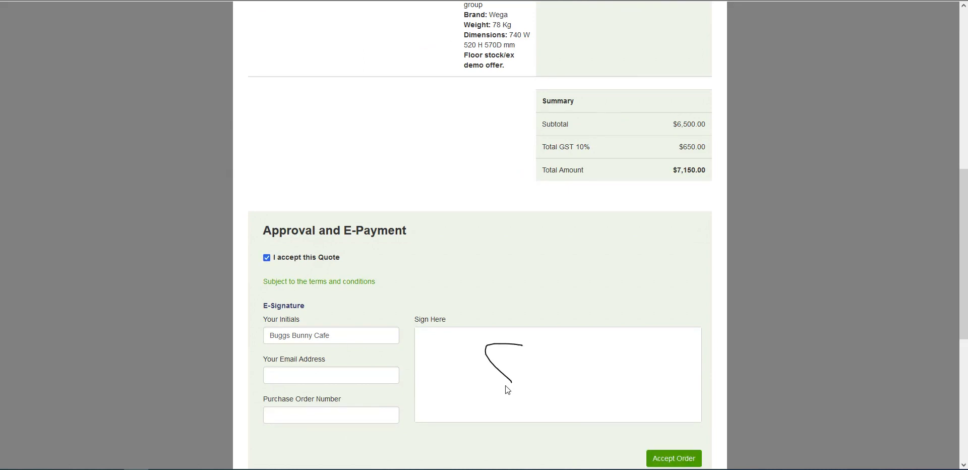
drag(506, 386, 585, 402)
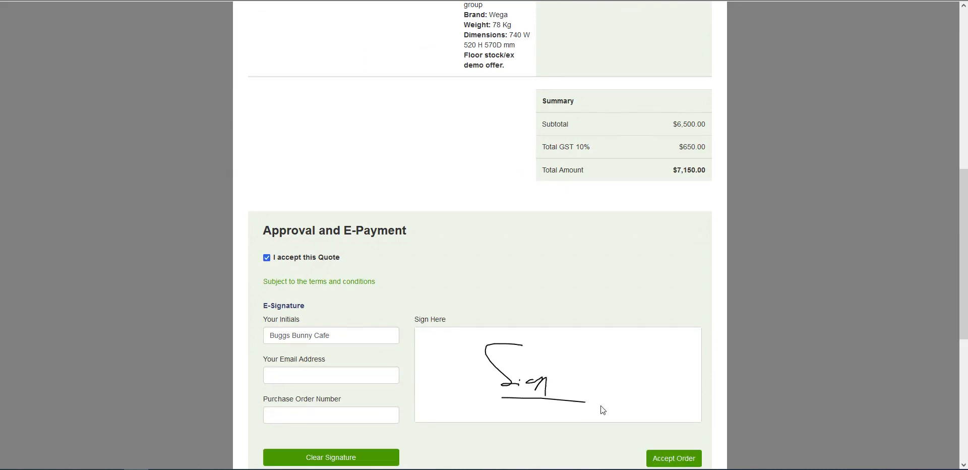
click(666, 462)
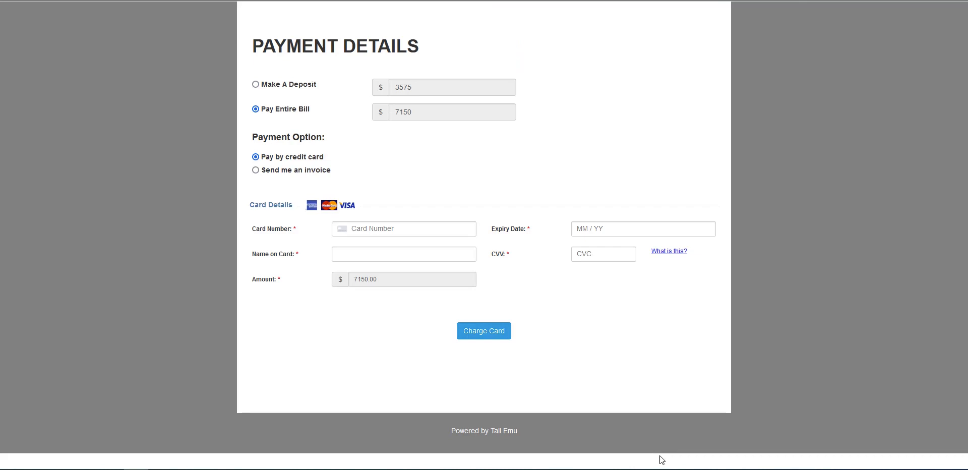
Choose to pay the entire $7,150 bill rather than the deposit
click(306, 86)
click(302, 110)
click(308, 88)
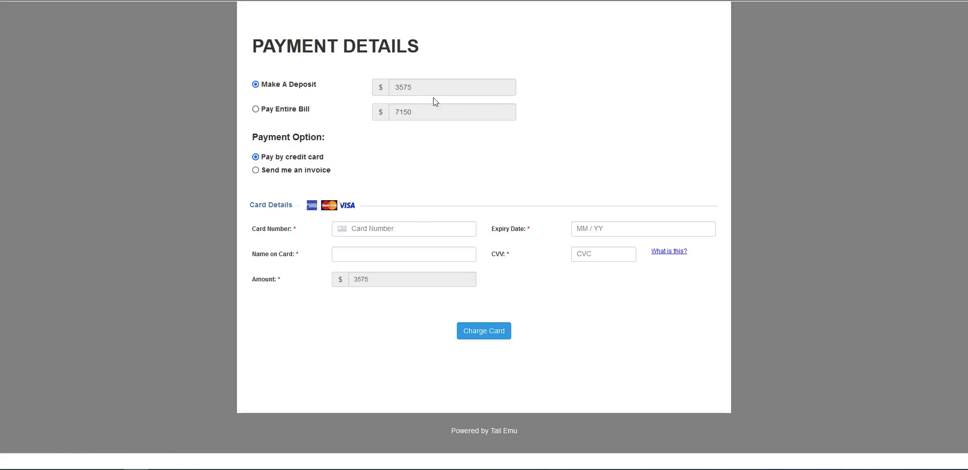
click(309, 112)
Enter the card number, cardholder name and security code, and charge the card
click(375, 232)
text(411111110928)
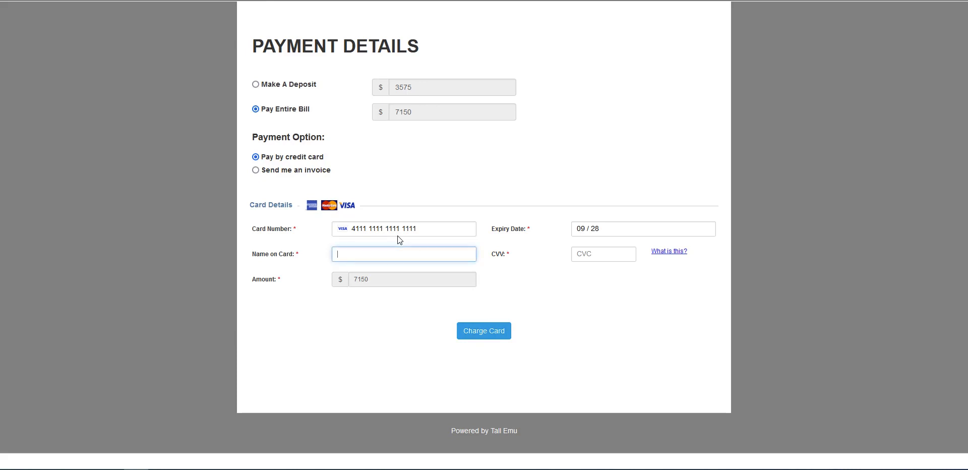
text(Tes)
key(BackSpace)
key(BackSpace)
key(BackSpace)
text(Buggs Bunny)
key(Tab)
text(123)
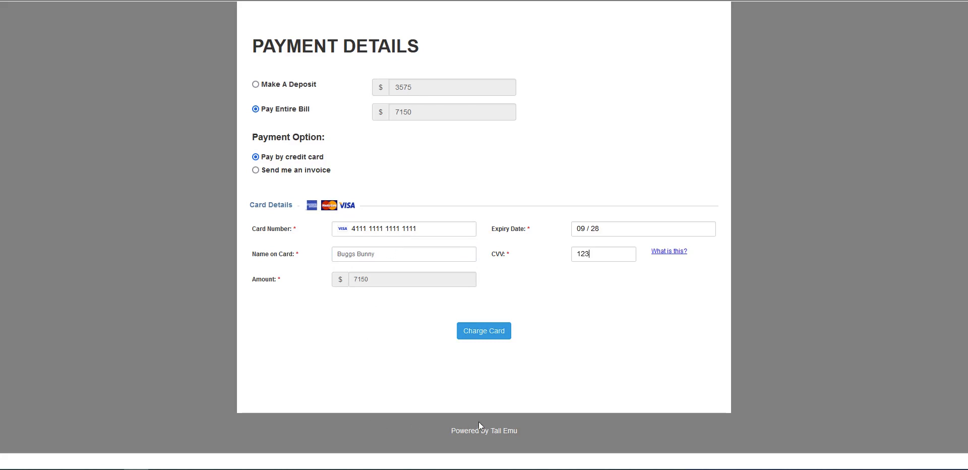
click(487, 331)
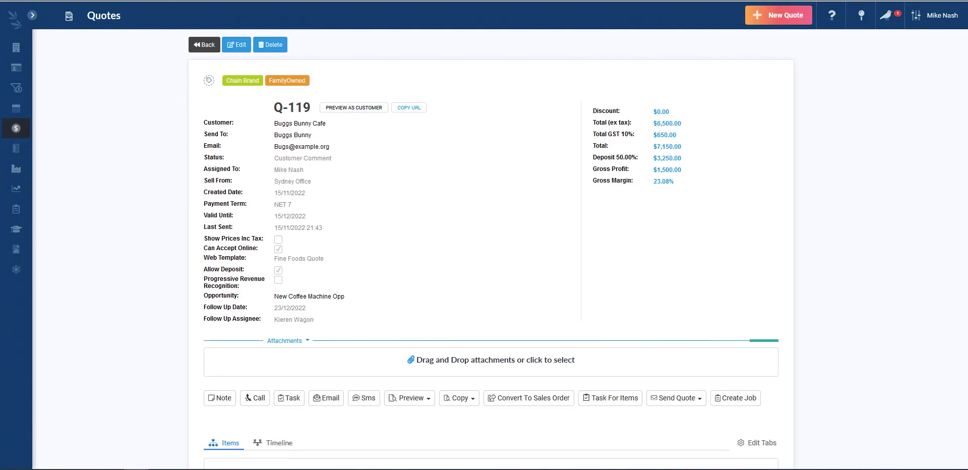
Reload Q-119 to confirm its Accepted status and open sales order S-106
key(F5)
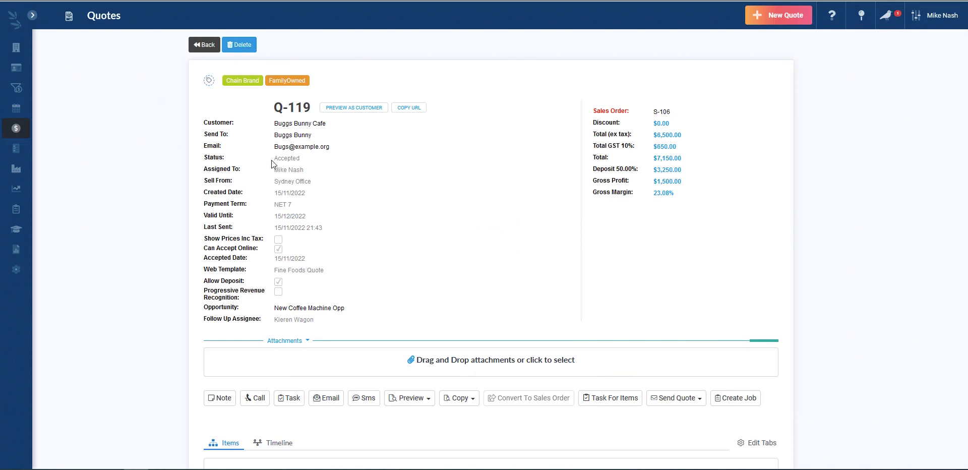
drag(271, 159, 302, 159)
click(662, 112)
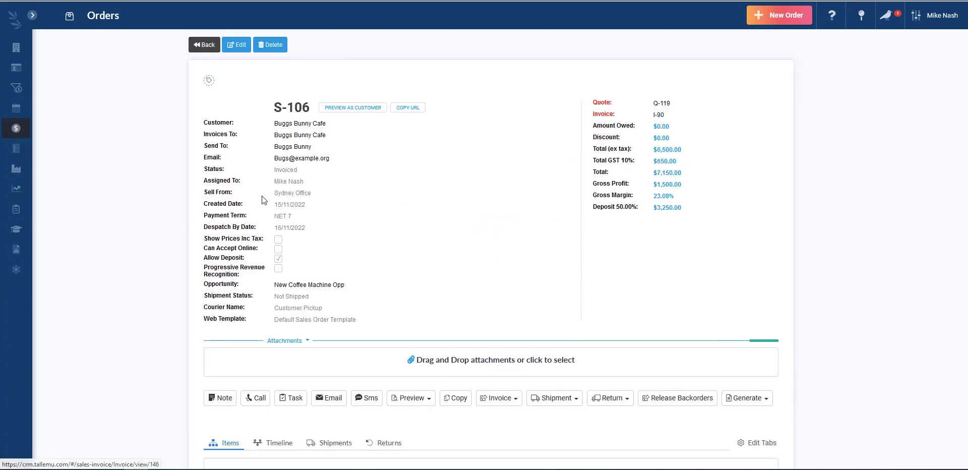
Open invoice I-90 and view the details of its payment P-54
click(660, 115)
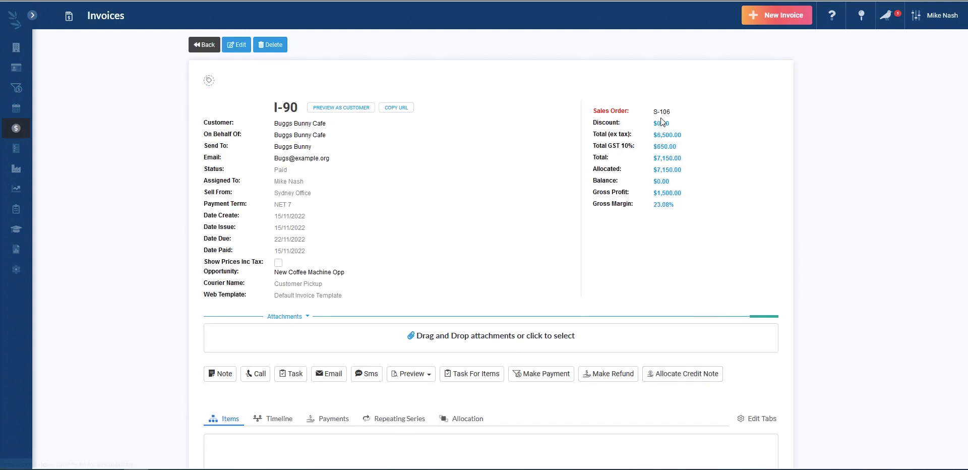
scroll(156, 232, down, 1)
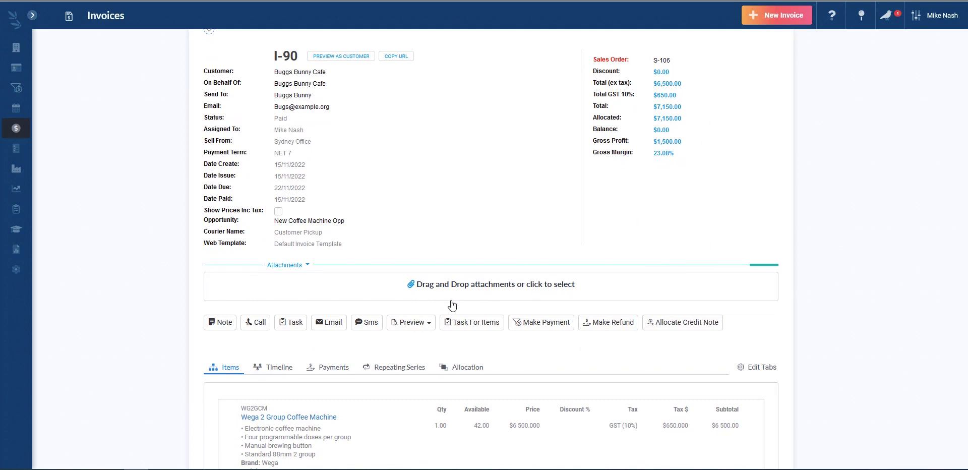
click(335, 372)
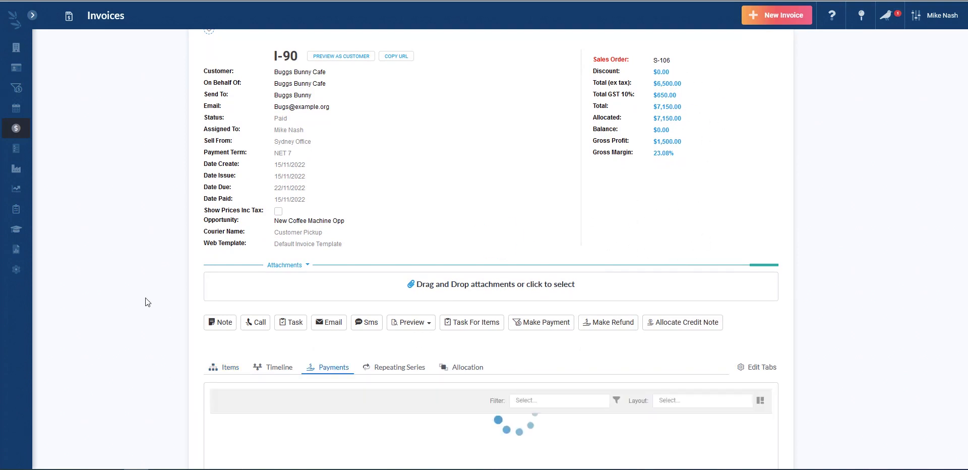
scroll(146, 298, down, 2)
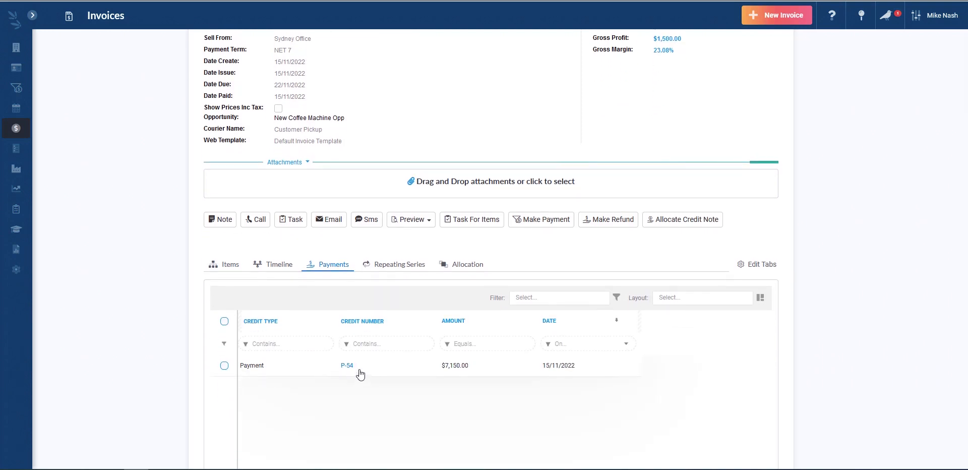
click(347, 366)
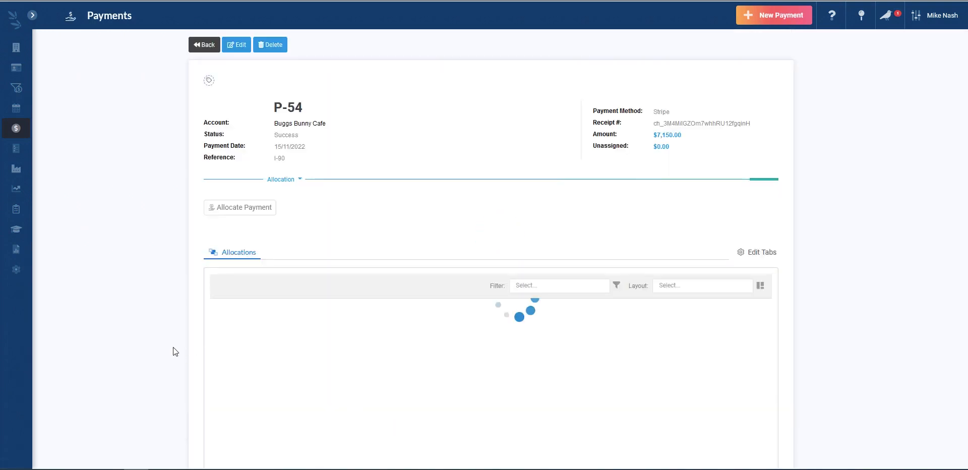
double_click(661, 111)
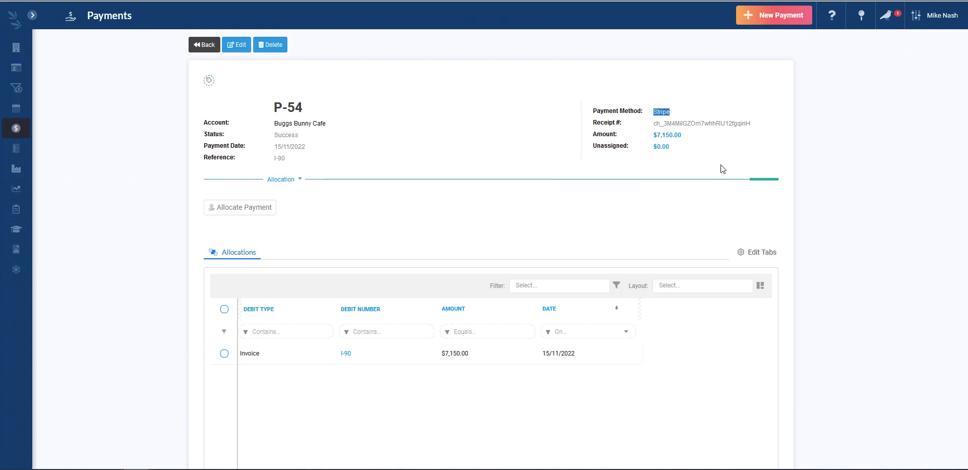
double_click(716, 124)
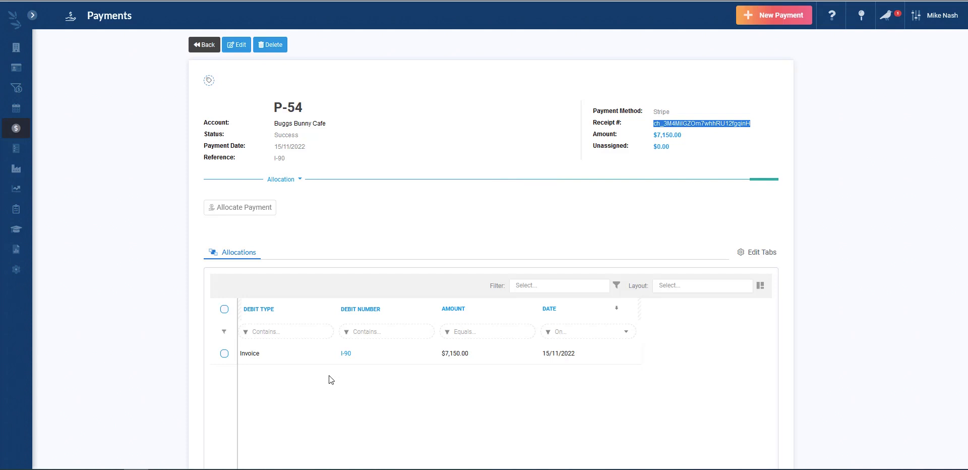
click(344, 355)
Open sales order S-106 from the invoice for editing
click(662, 104)
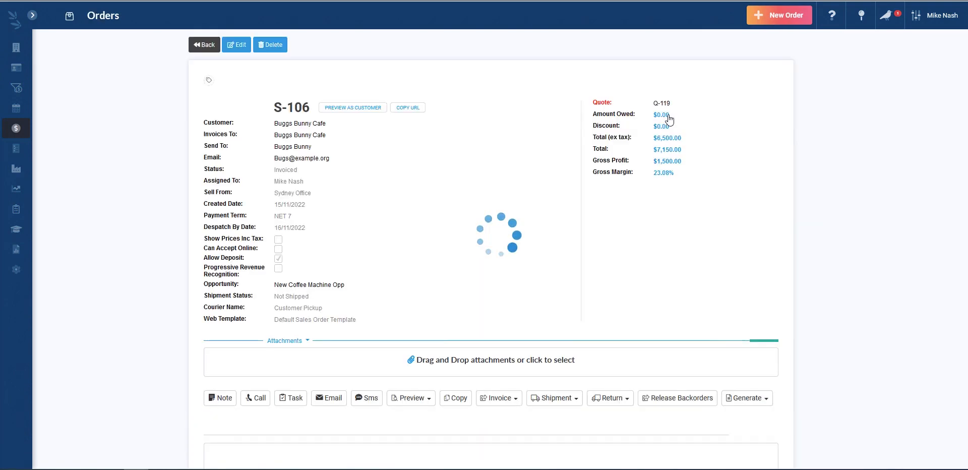
scroll(443, 211, down, 4)
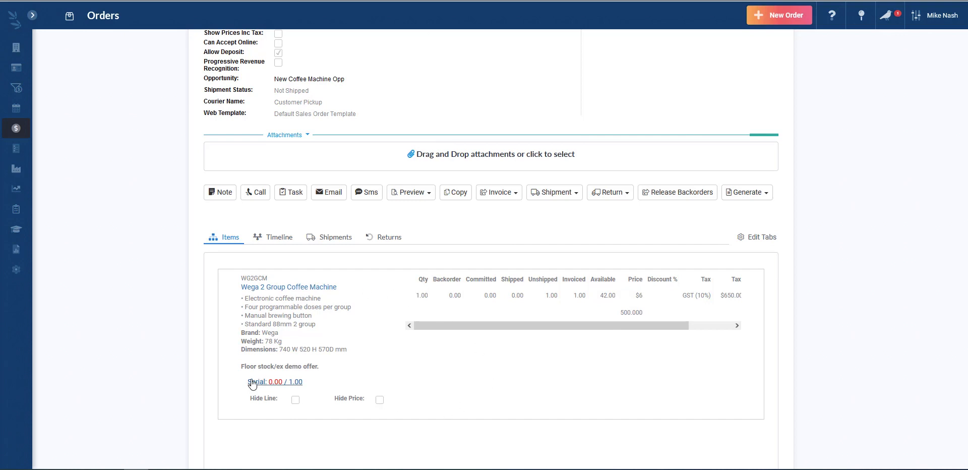
scroll(252, 384, up, 4)
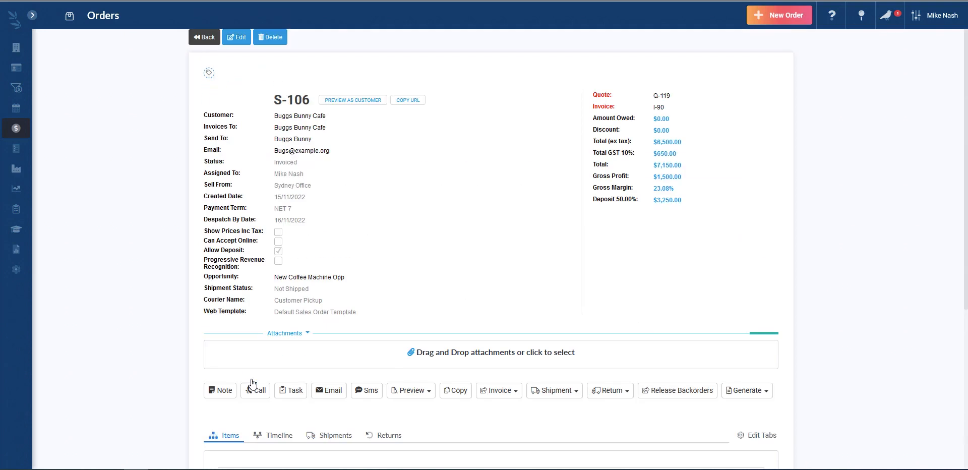
click(240, 45)
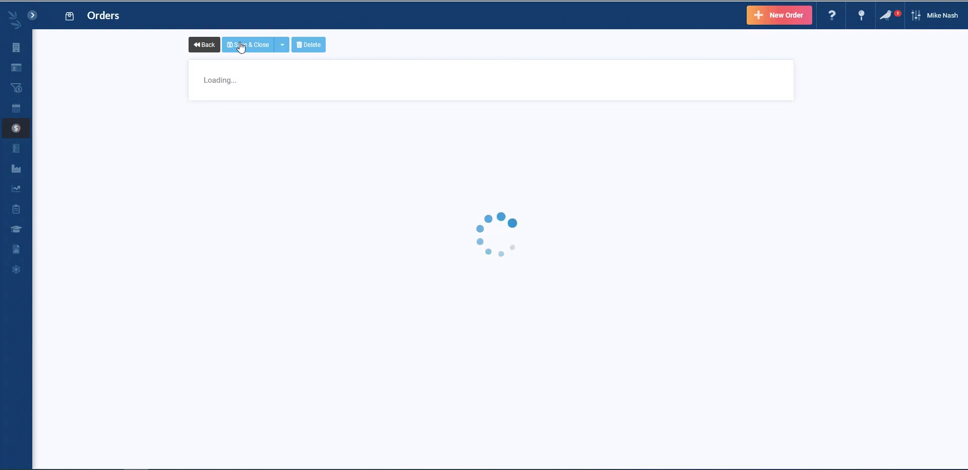
Assign serial 1458956 to the coffee machine line and save the order
scroll(165, 211, down, 10)
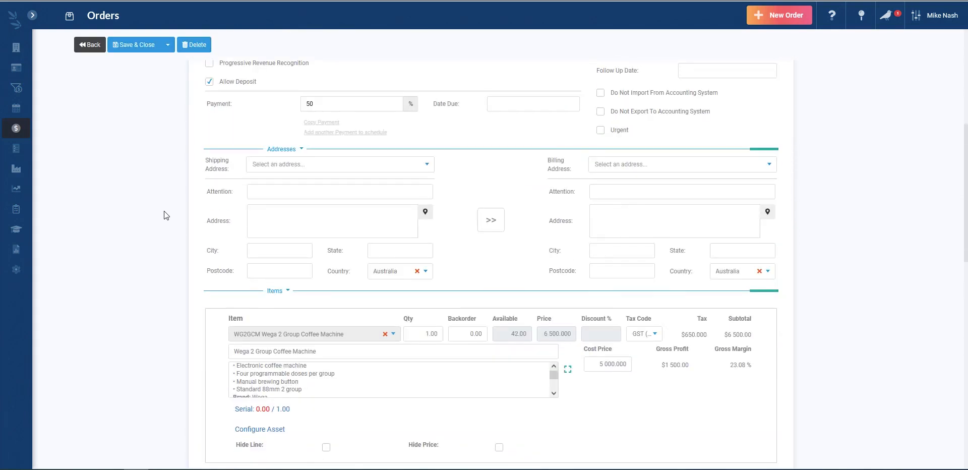
click(268, 262)
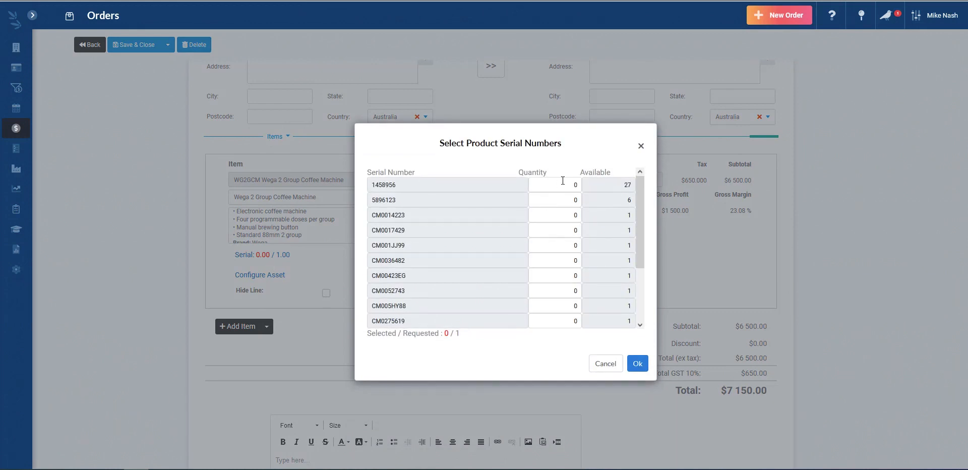
click(563, 181)
text(1)
click(637, 364)
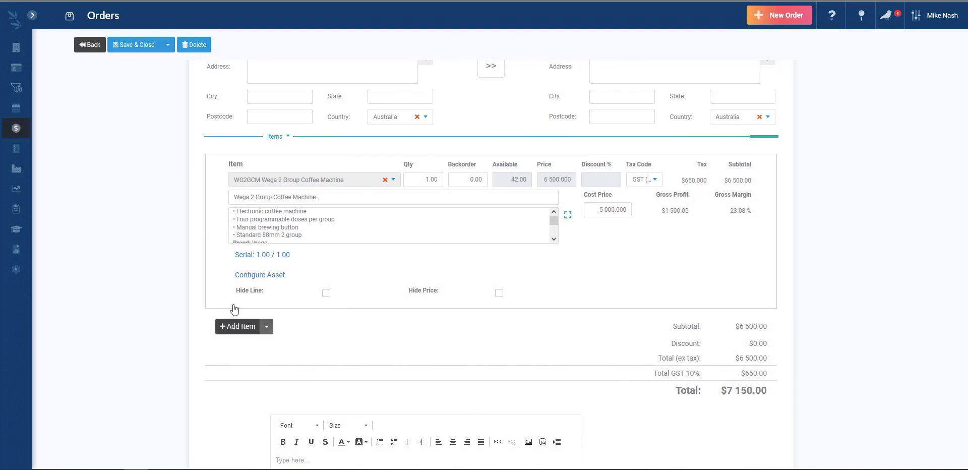
click(144, 53)
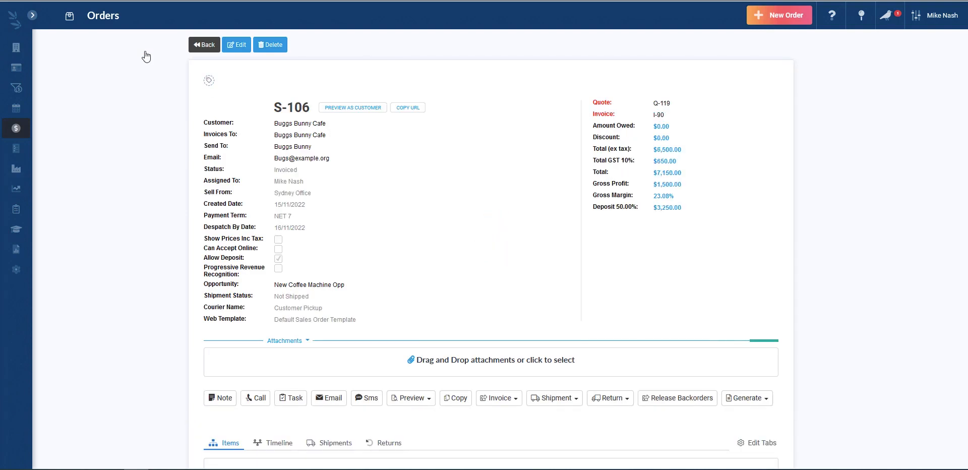
click(32, 15)
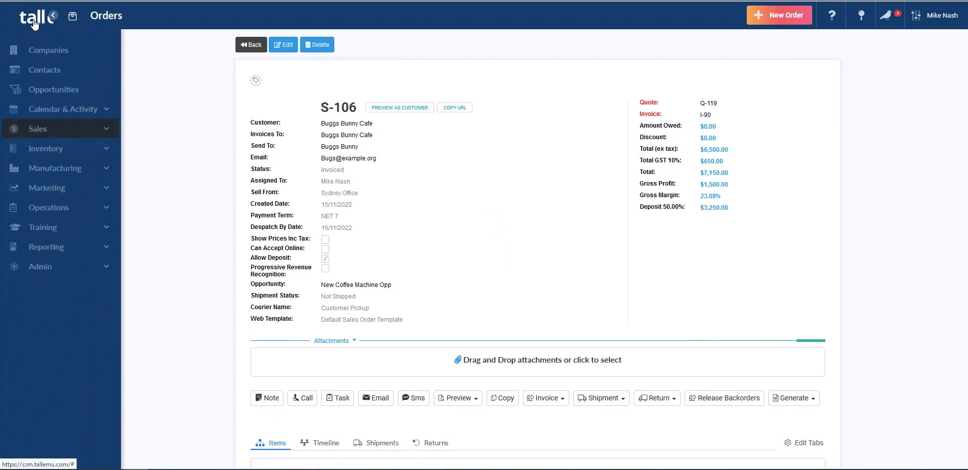
Start a new sales order with Buggs Bunny Cafe as the Send To contact
click(77, 132)
click(71, 173)
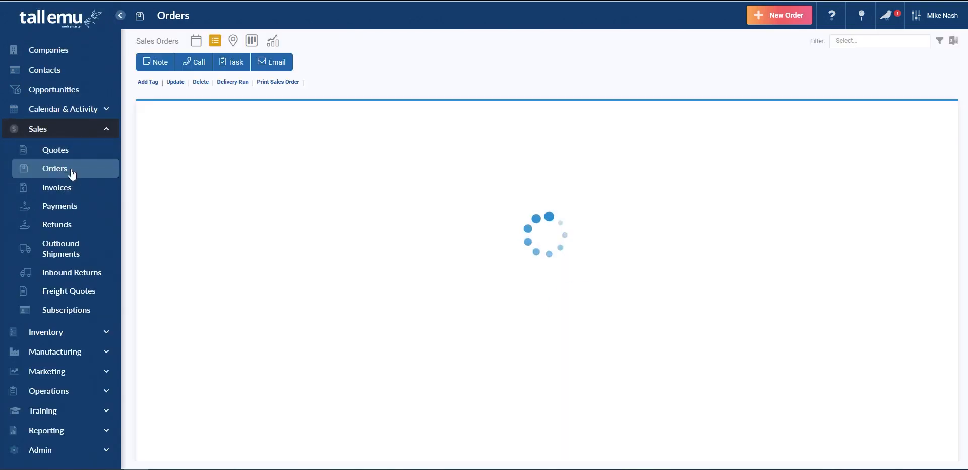
click(782, 21)
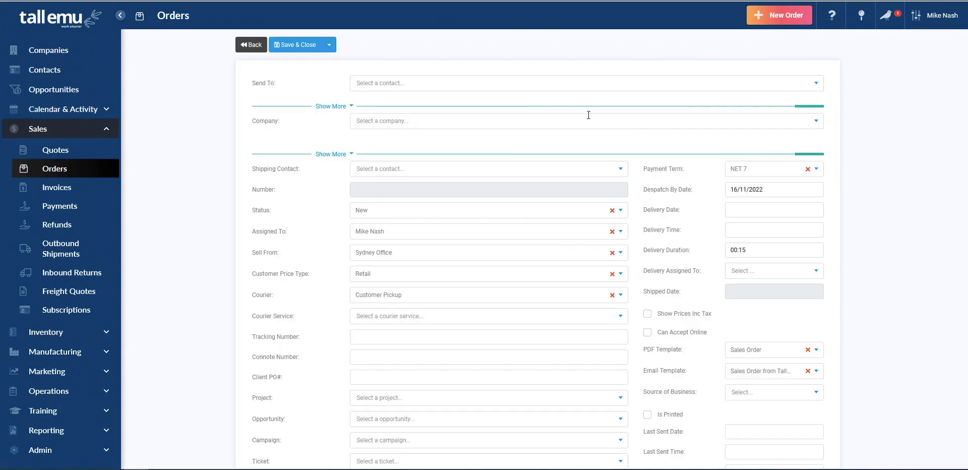
click(460, 81)
text(buggs)
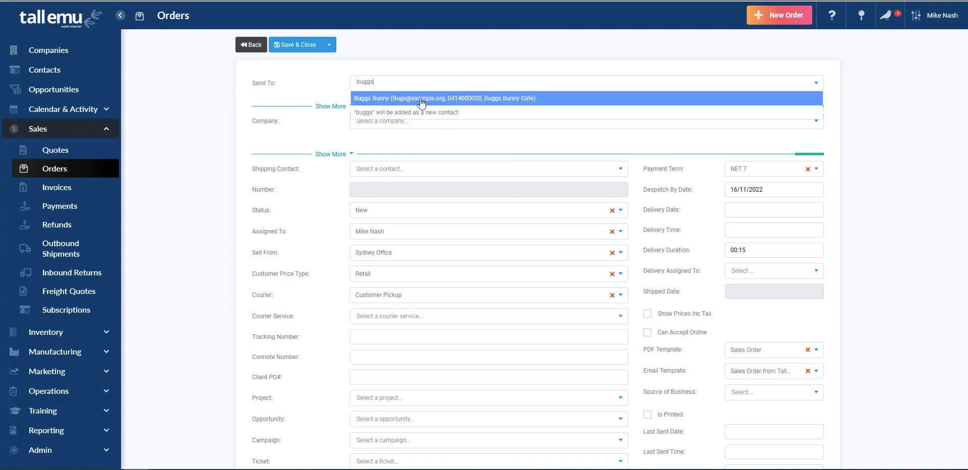
click(506, 101)
Add an OILMACA Premium Macadamia Cooking Oil 300mL line at 15.00, totalling $16.50
scroll(472, 152, down, 8)
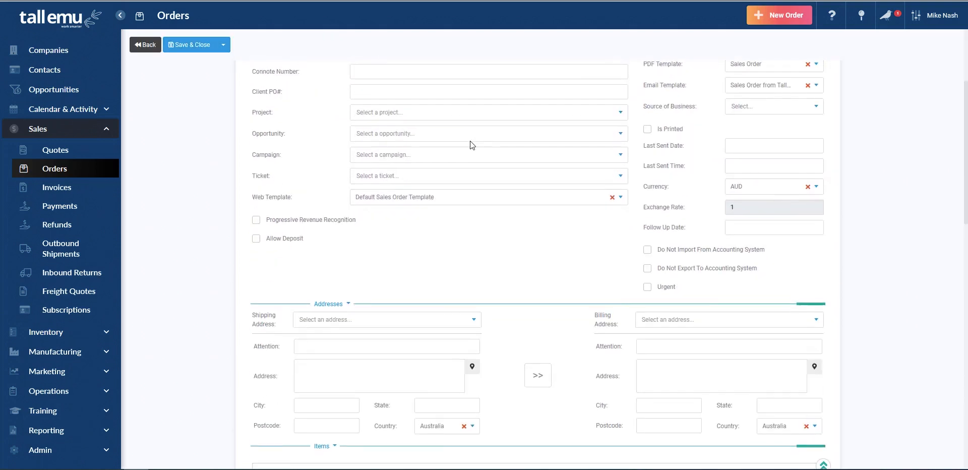
scroll(383, 186, down, 3)
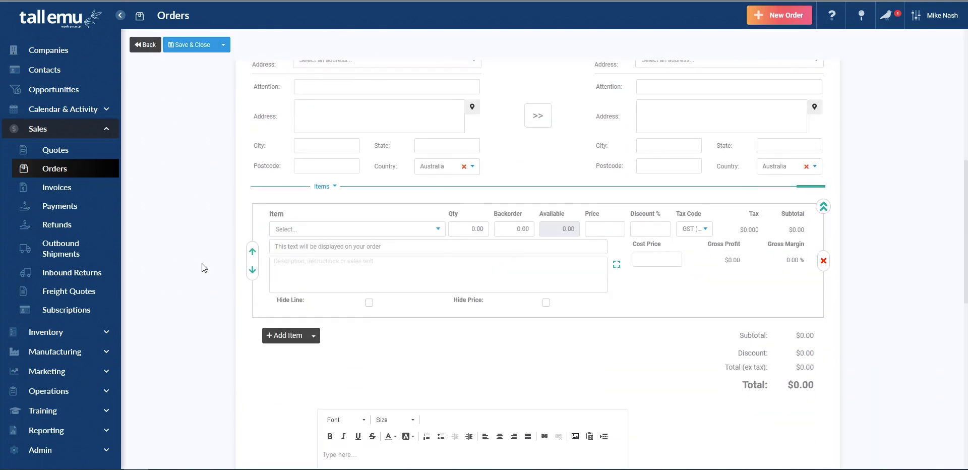
click(330, 225)
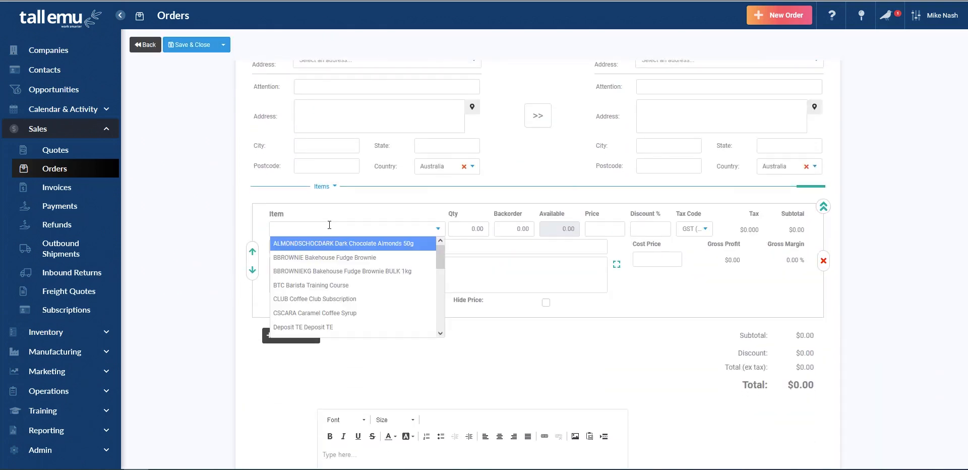
text(oi)
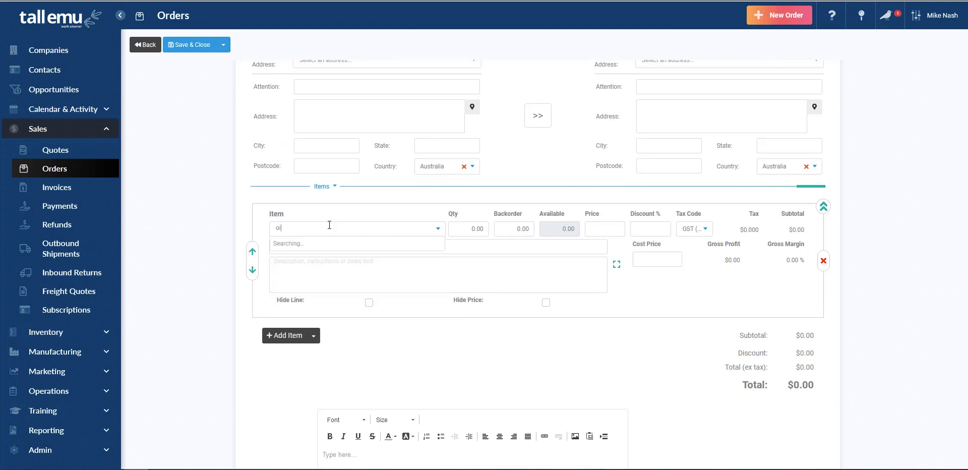
text(l)
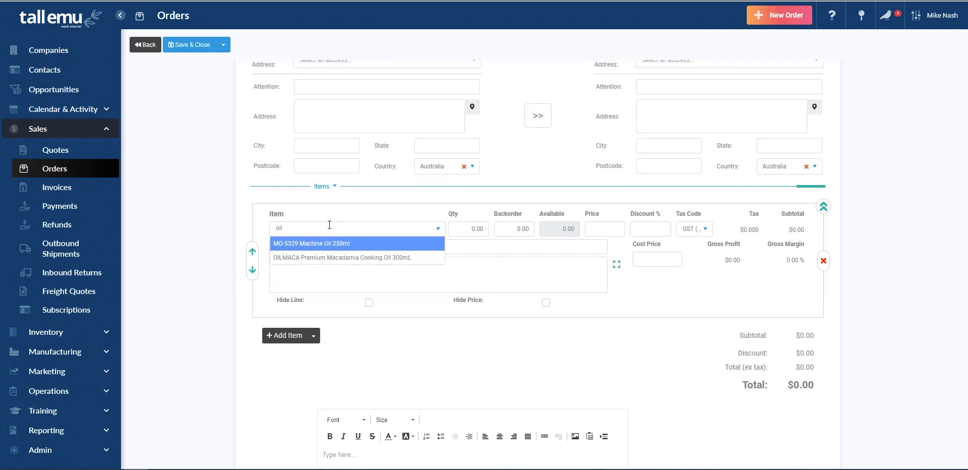
click(375, 258)
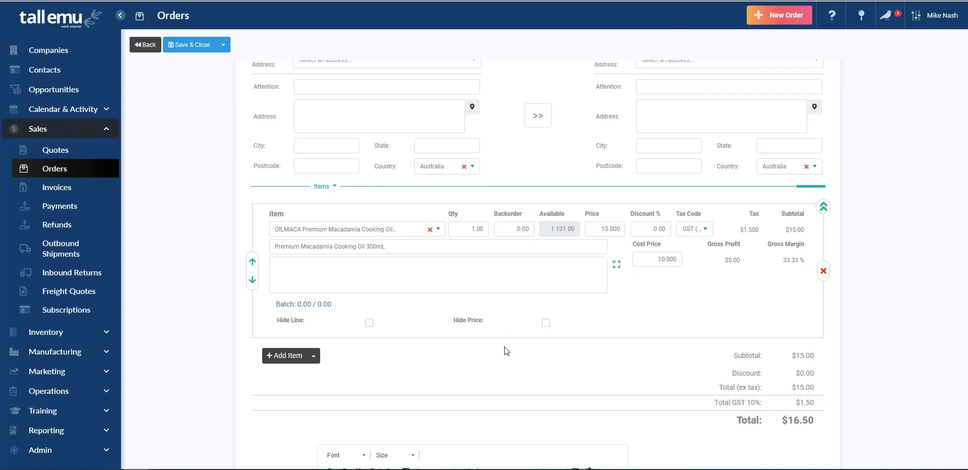
Take 1 unit of the cooking oil from the batch expiring 15/07/2025
click(323, 304)
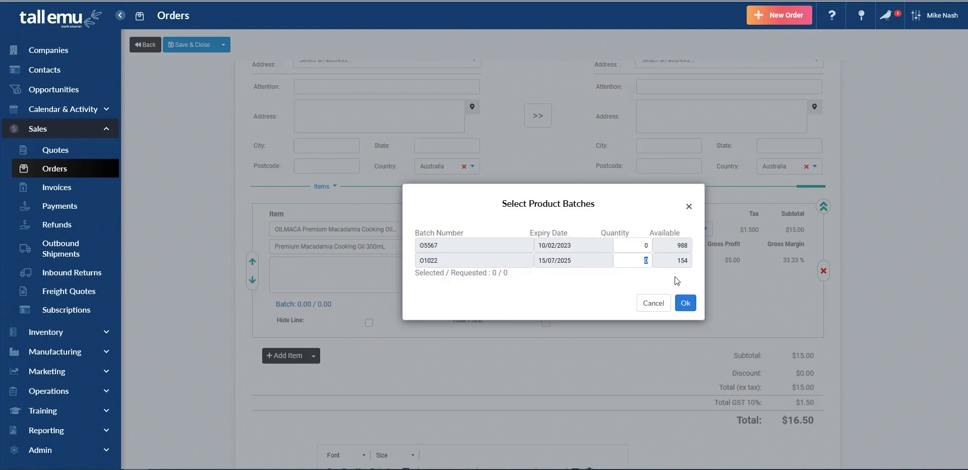
text(1)
click(686, 304)
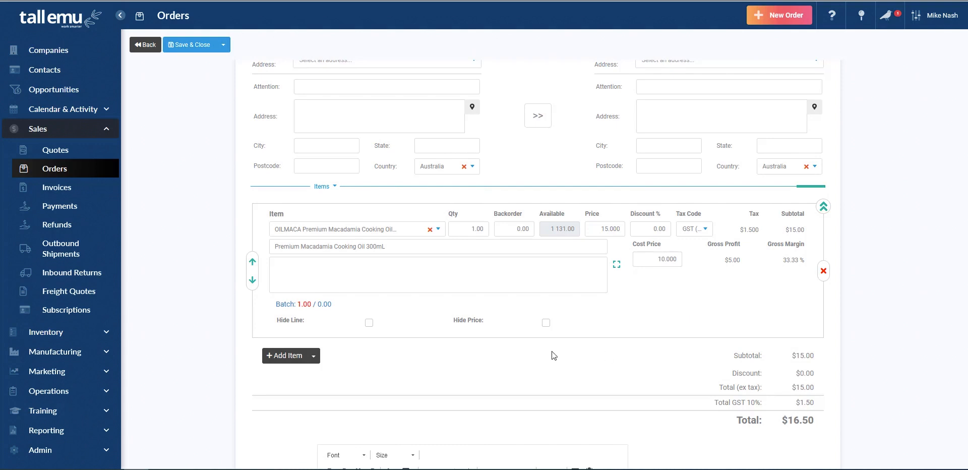
Save and close the order, which becomes S-107, status New and Not Shipped
click(194, 50)
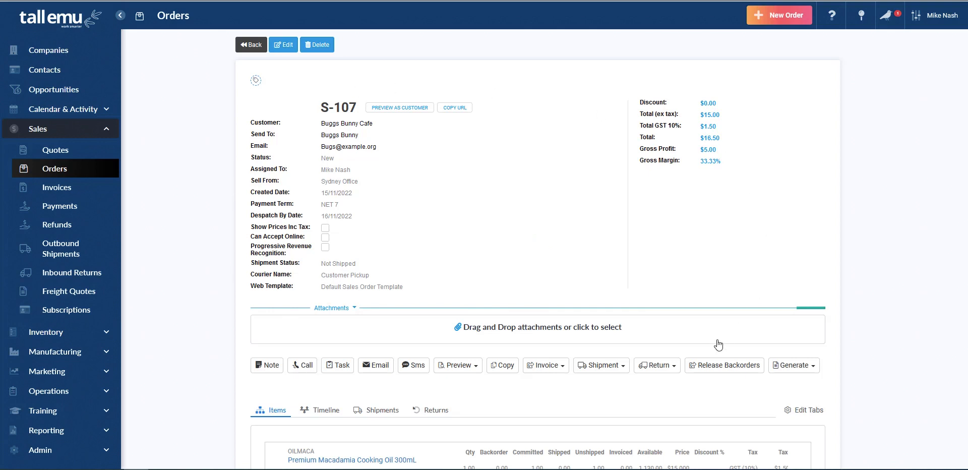
scroll(719, 344, down, 3)
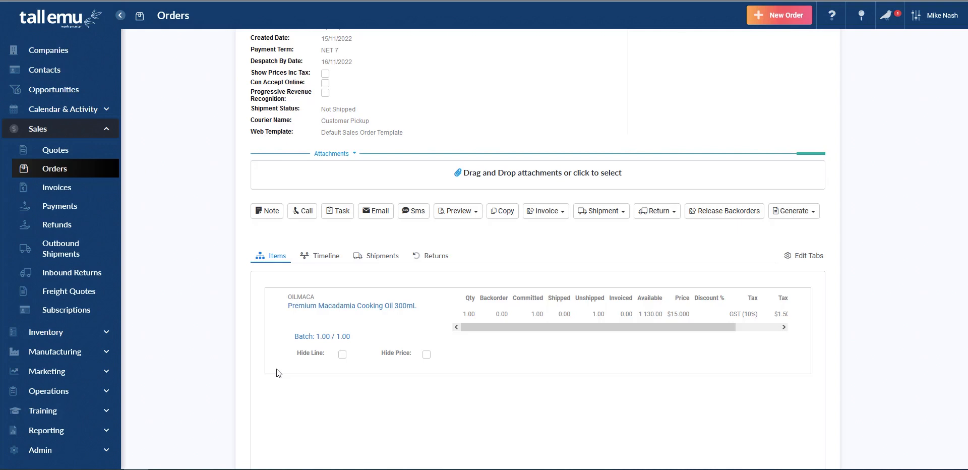
scroll(277, 369, up, 3)
scroll(609, 282, down, 3)
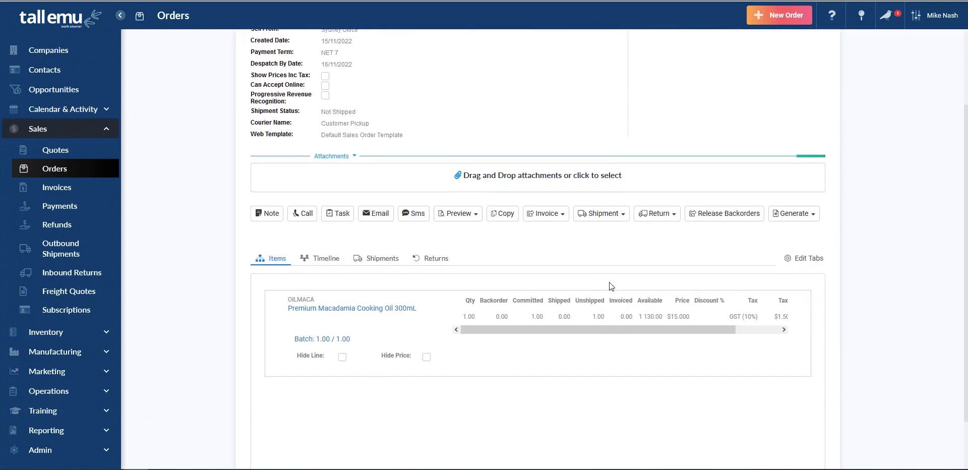